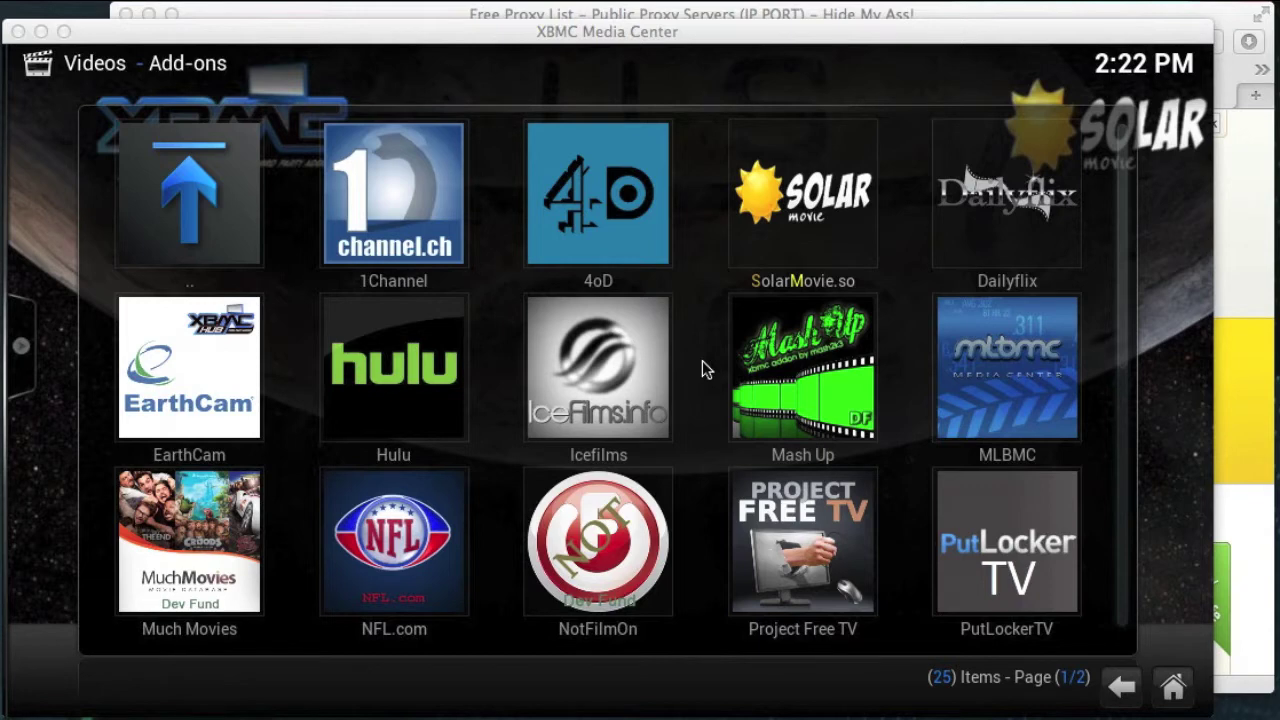
- Open the Hulu add-on and go to Popular > Popular Shows
{"action": "left_click", "coordinate": [428, 370]}
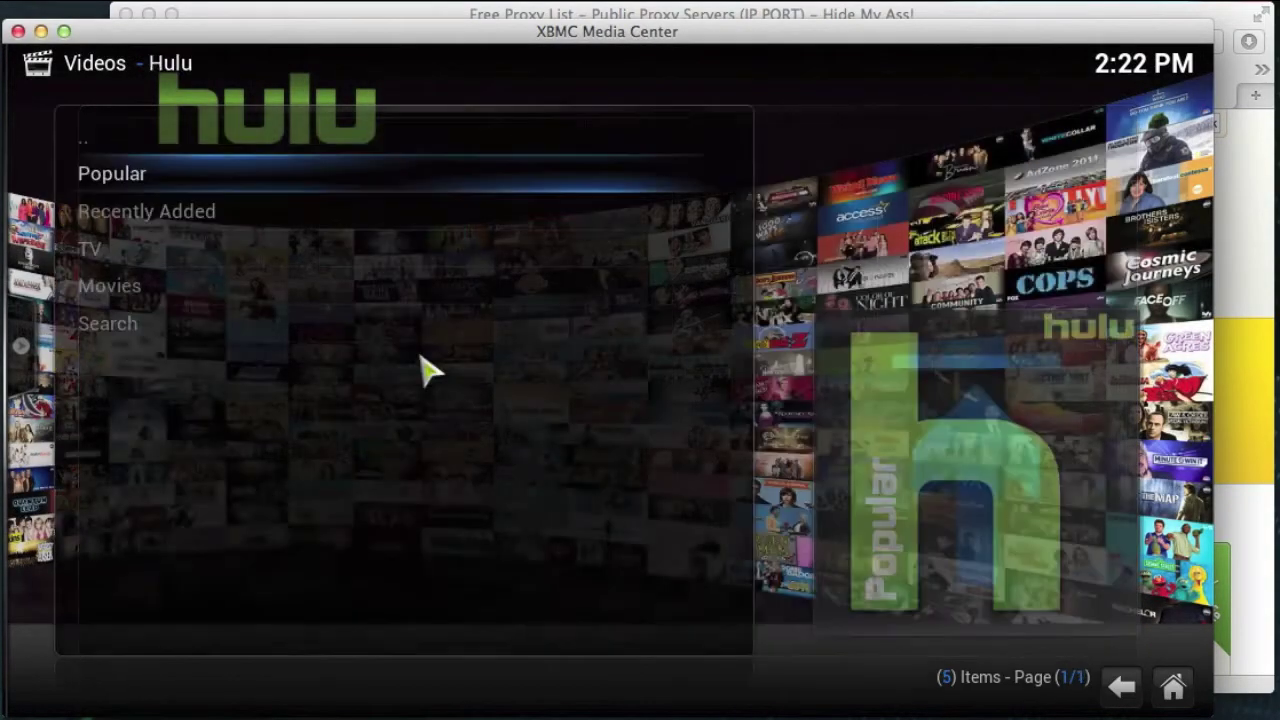
{"action": "left_click", "coordinate": [192, 186]}
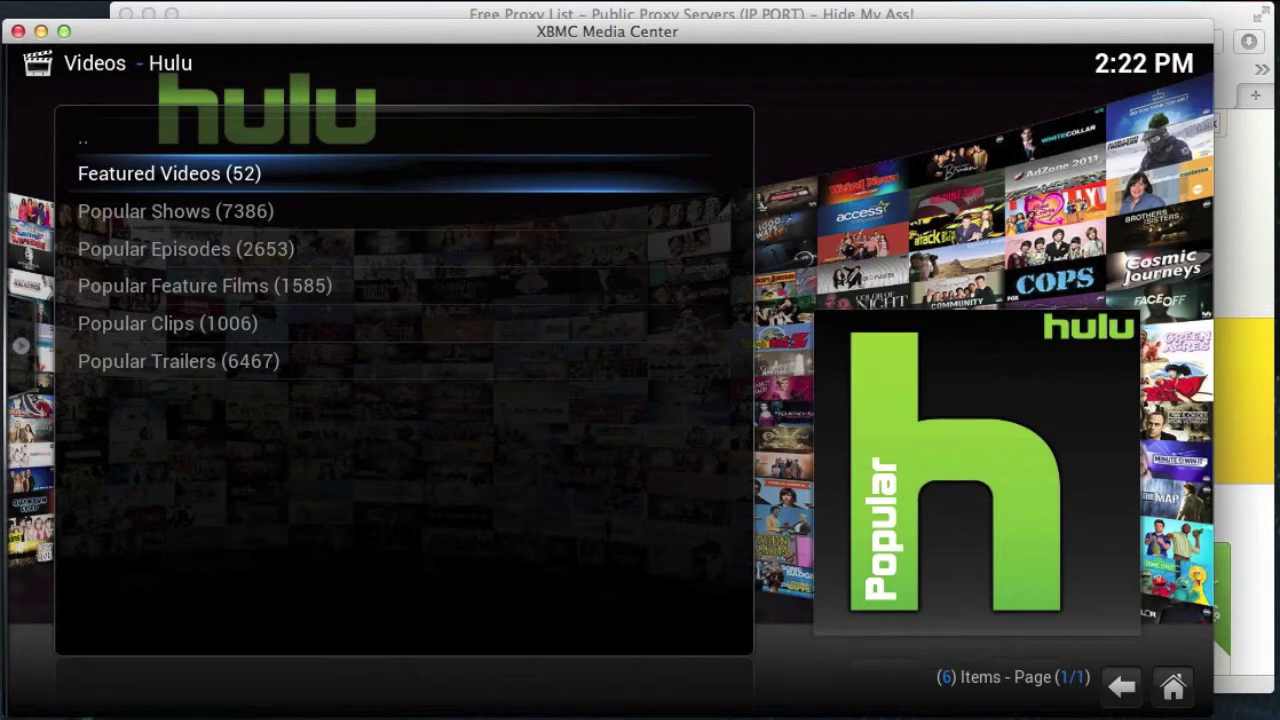
{"action": "left_click", "coordinate": [213, 224]}
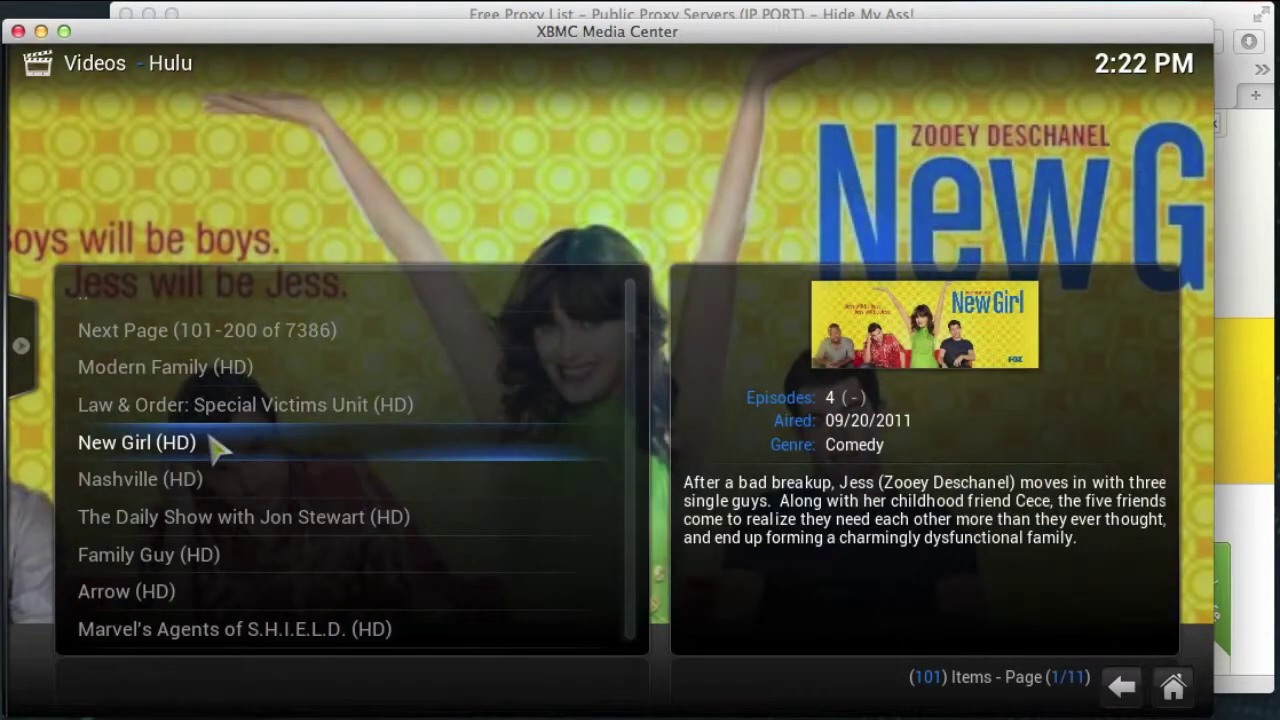
- Try playing New Girl episode 3x5 The Box and dismiss the Geo-Blocked error
{"action": "left_click", "coordinate": [214, 446]}
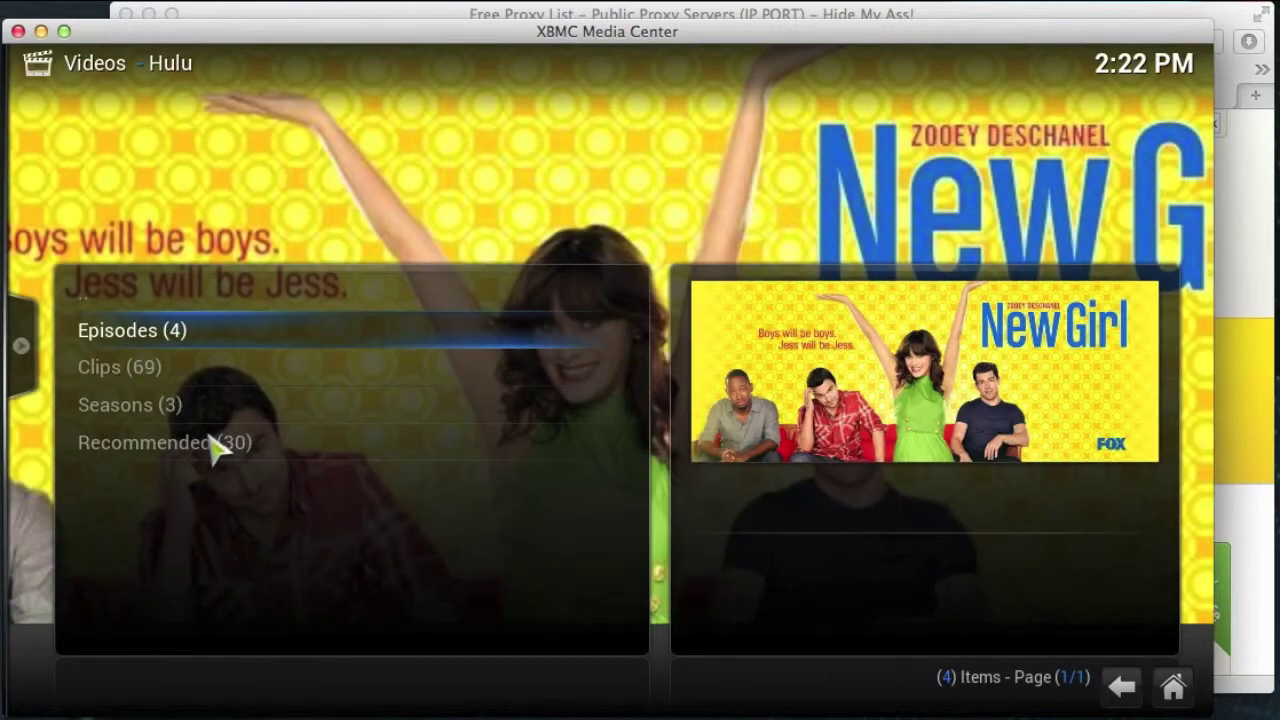
{"action": "left_click", "coordinate": [183, 340]}
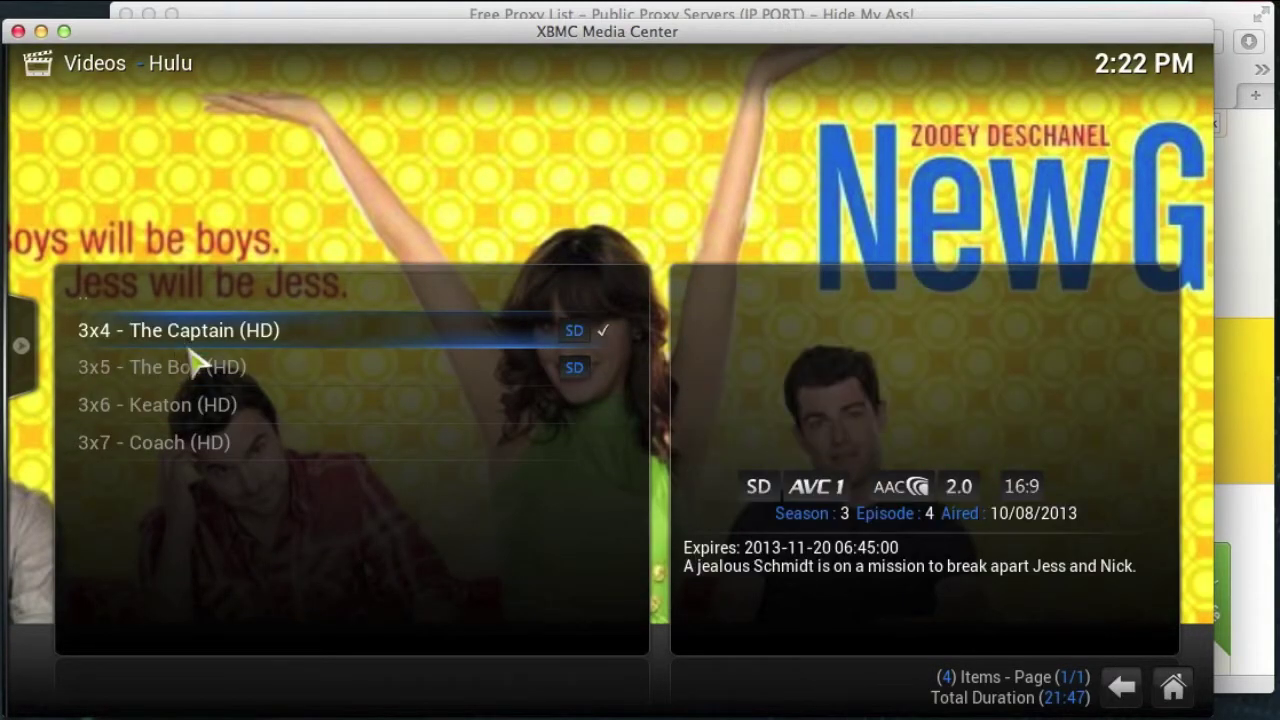
{"action": "left_click", "coordinate": [212, 366]}
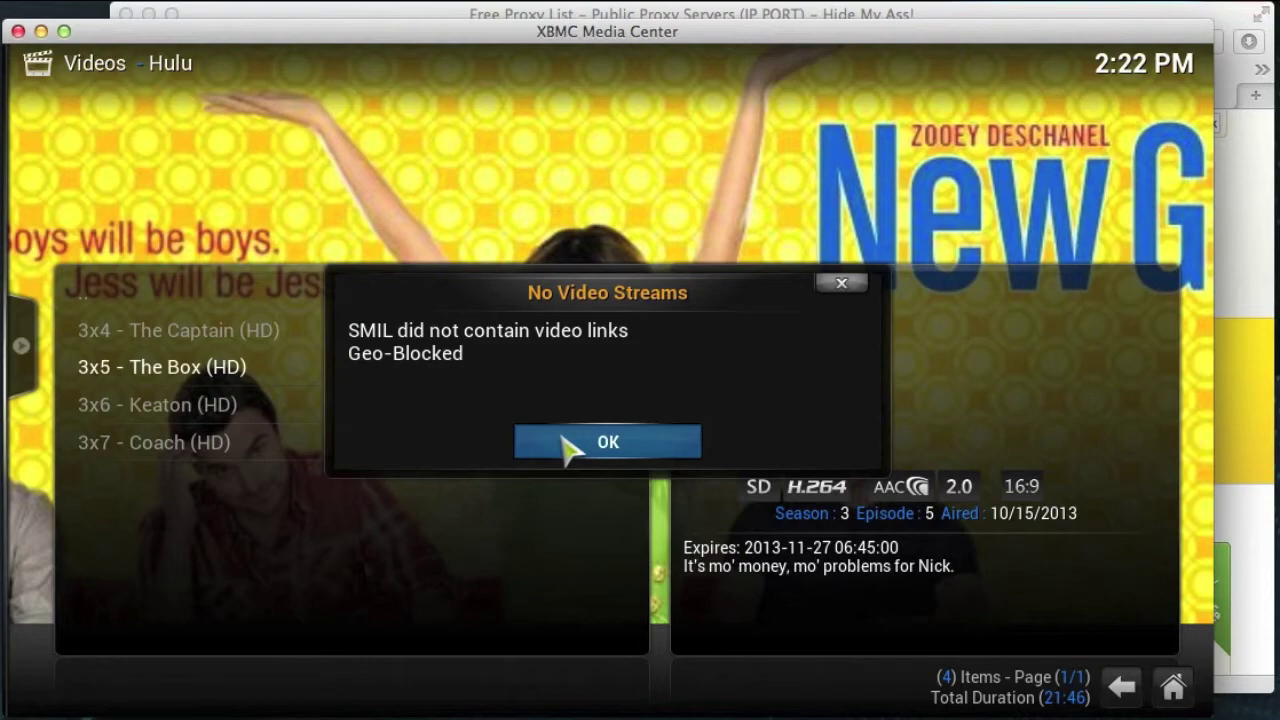
{"action": "left_click", "coordinate": [567, 448]}
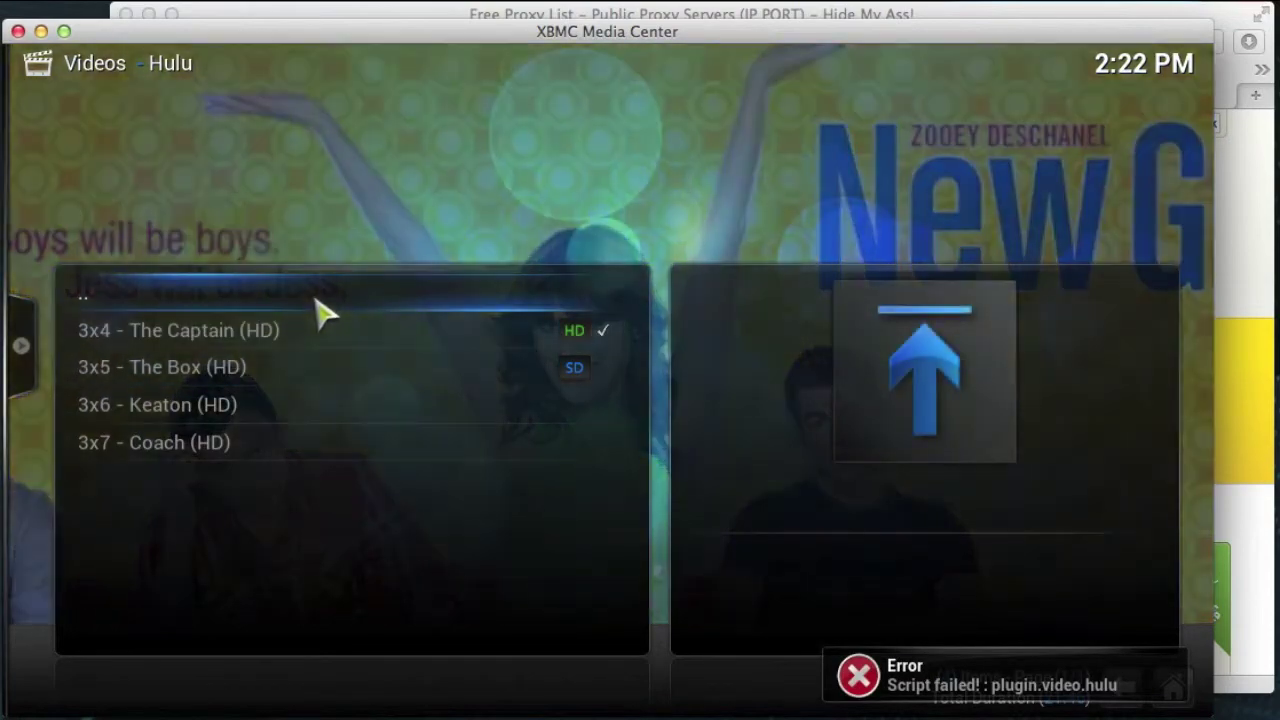
- Go back up through the Hulu folders and return to the XBMC home screen
{"action": "left_click", "coordinate": [318, 308]}
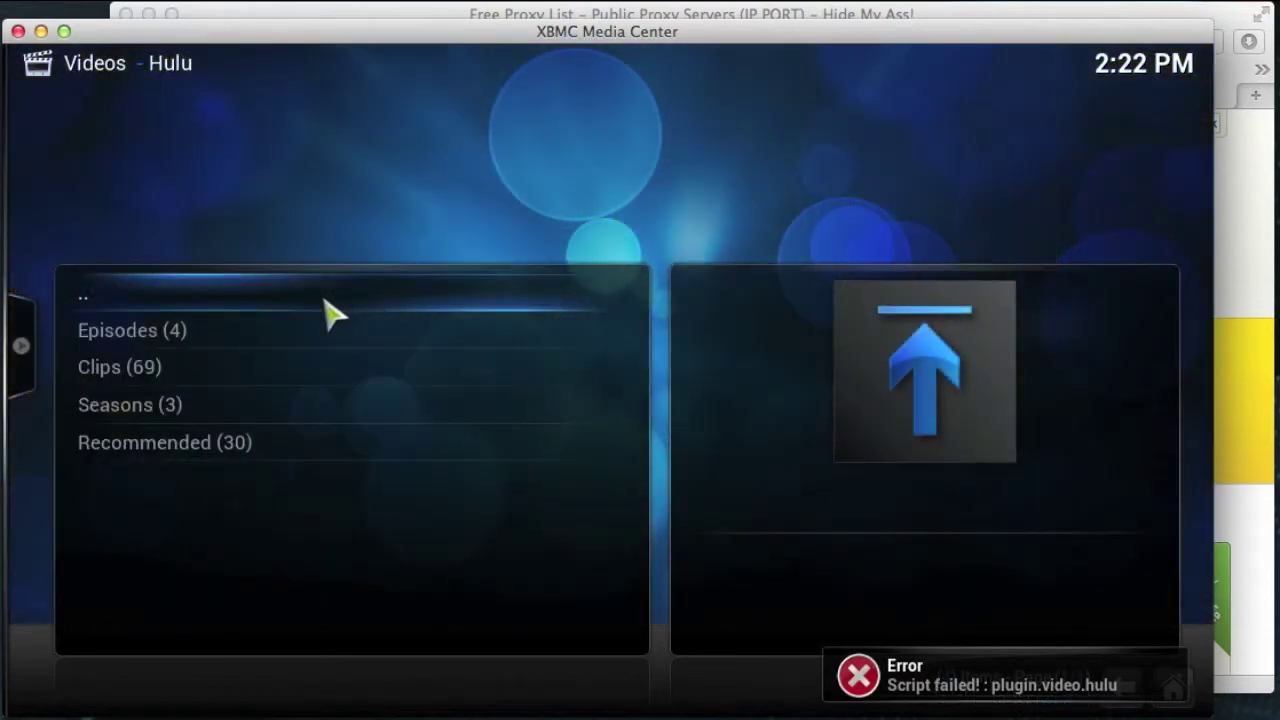
{"action": "left_click", "coordinate": [333, 314]}
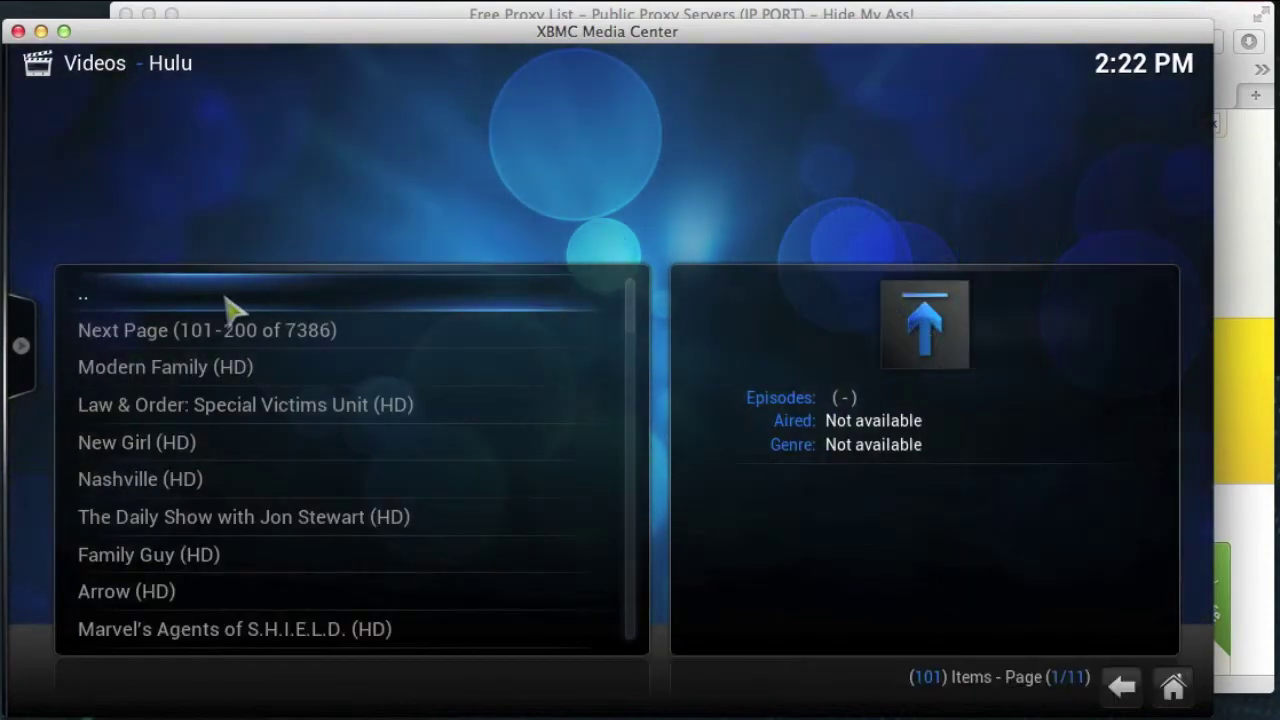
{"action": "left_click", "coordinate": [229, 303]}
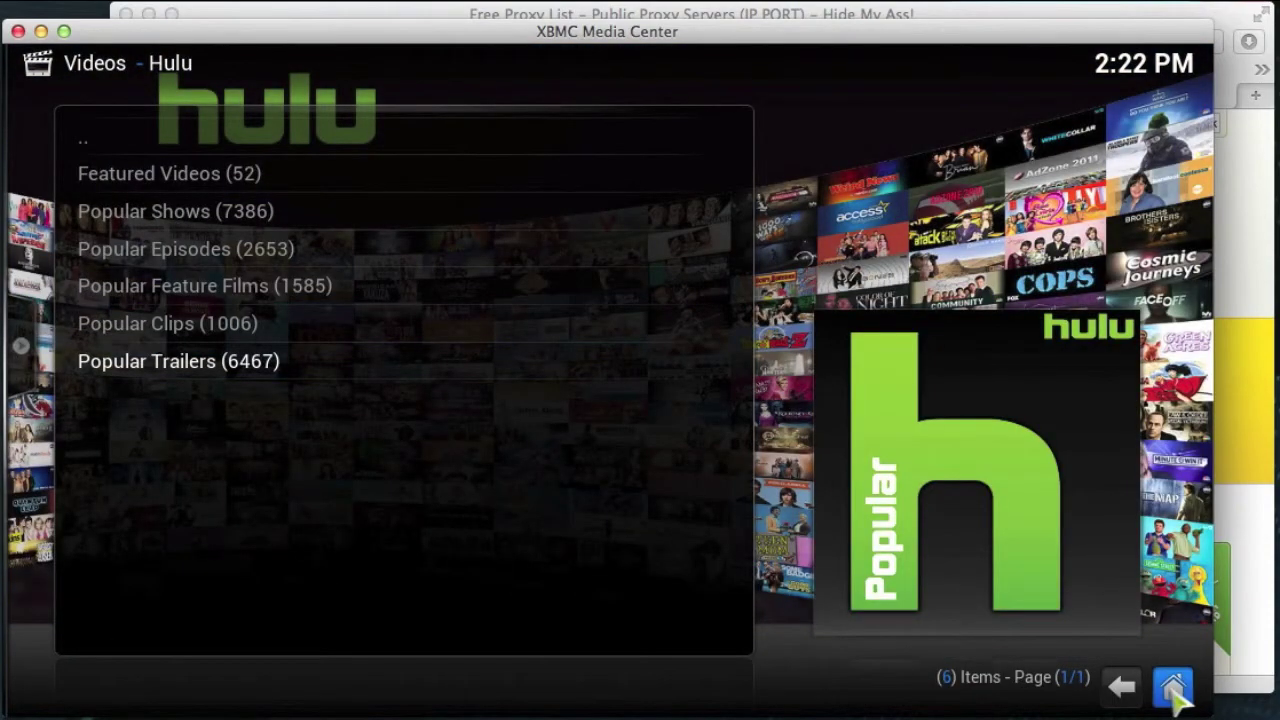
{"action": "left_click", "coordinate": [1172, 686]}
- Go through System > Settings > Add-ons > Video Add-ons and open Hulu's Configure settings
{"action": "mouse_move", "coordinate": [1166, 451]}
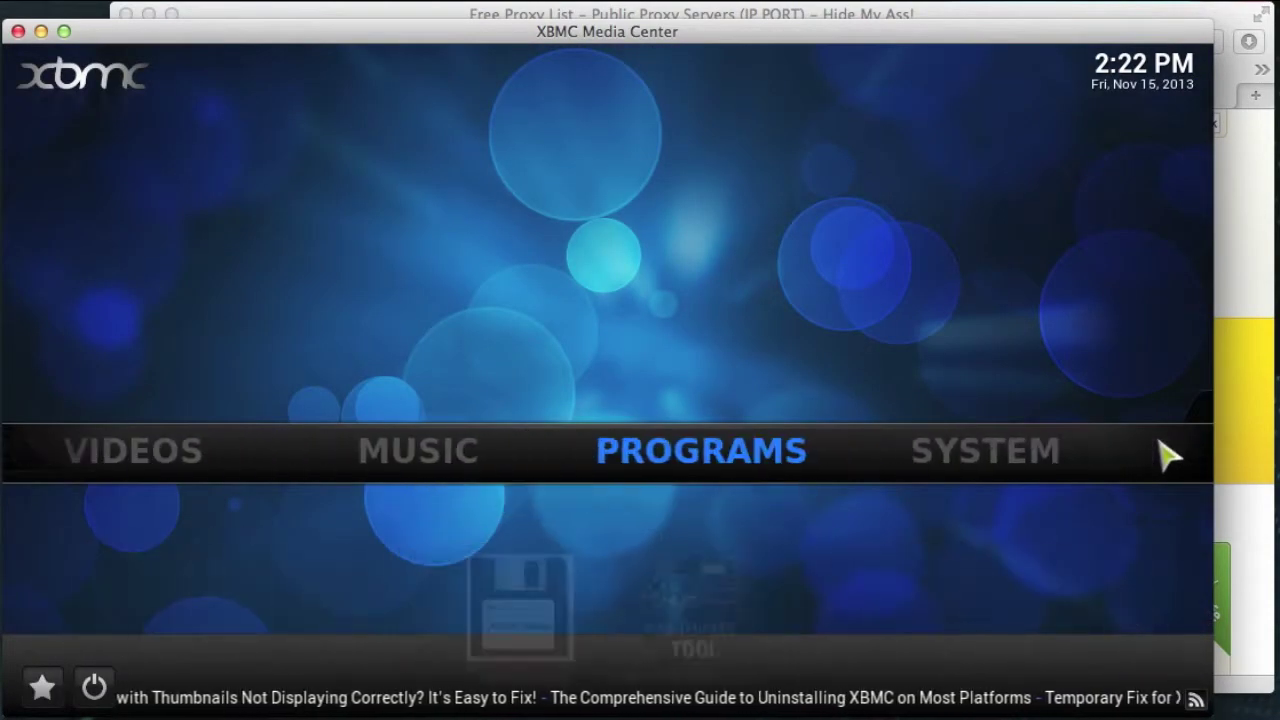
{"action": "left_click", "coordinate": [900, 462]}
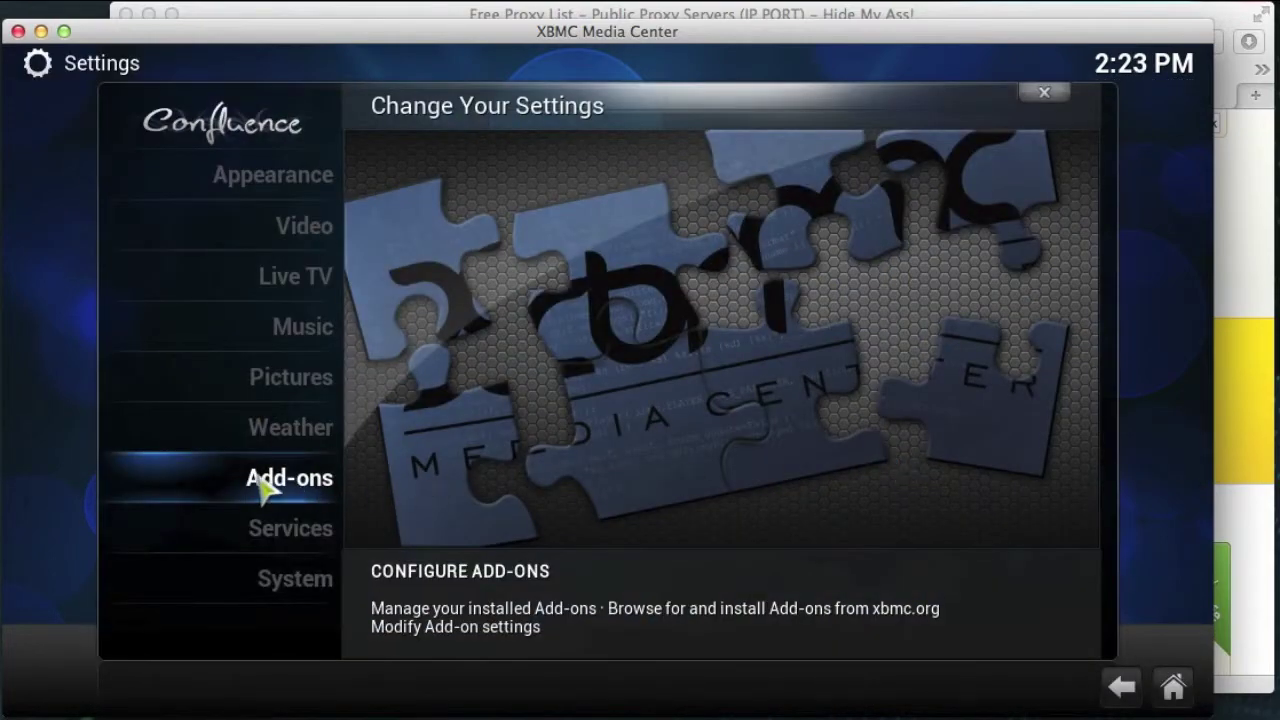
{"action": "left_click", "coordinate": [265, 488]}
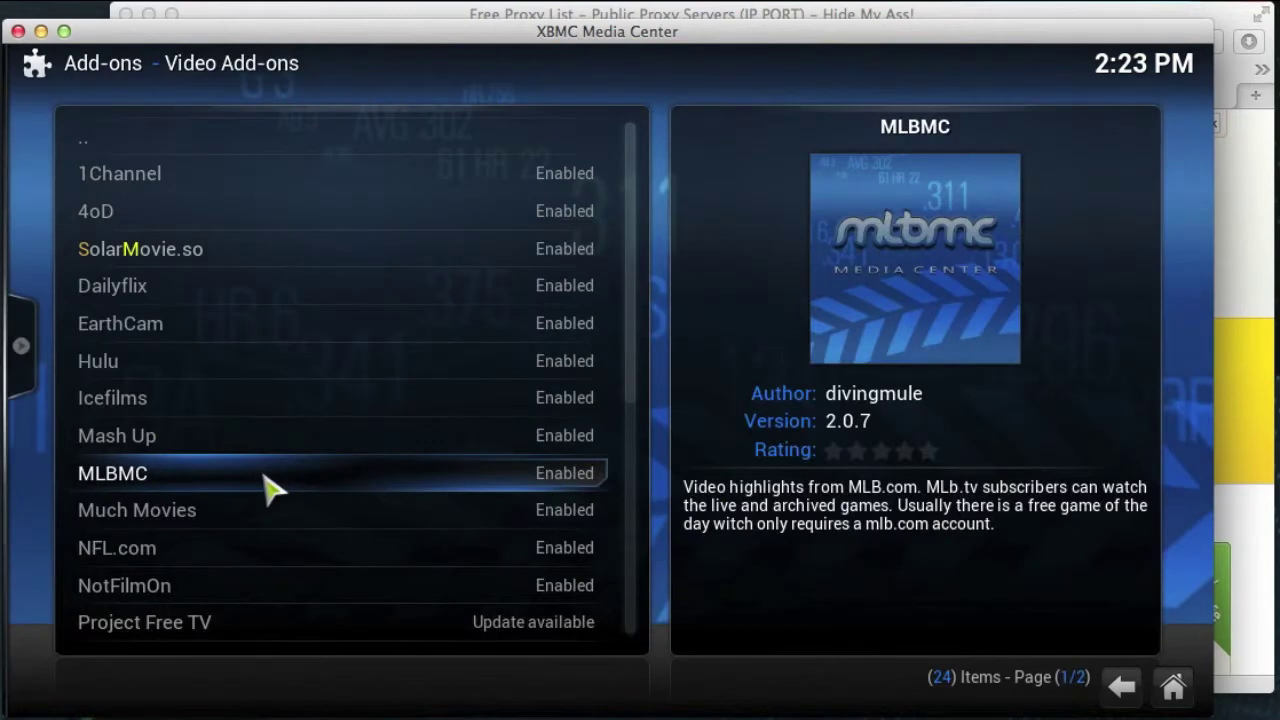
{"action": "left_click", "coordinate": [125, 145]}
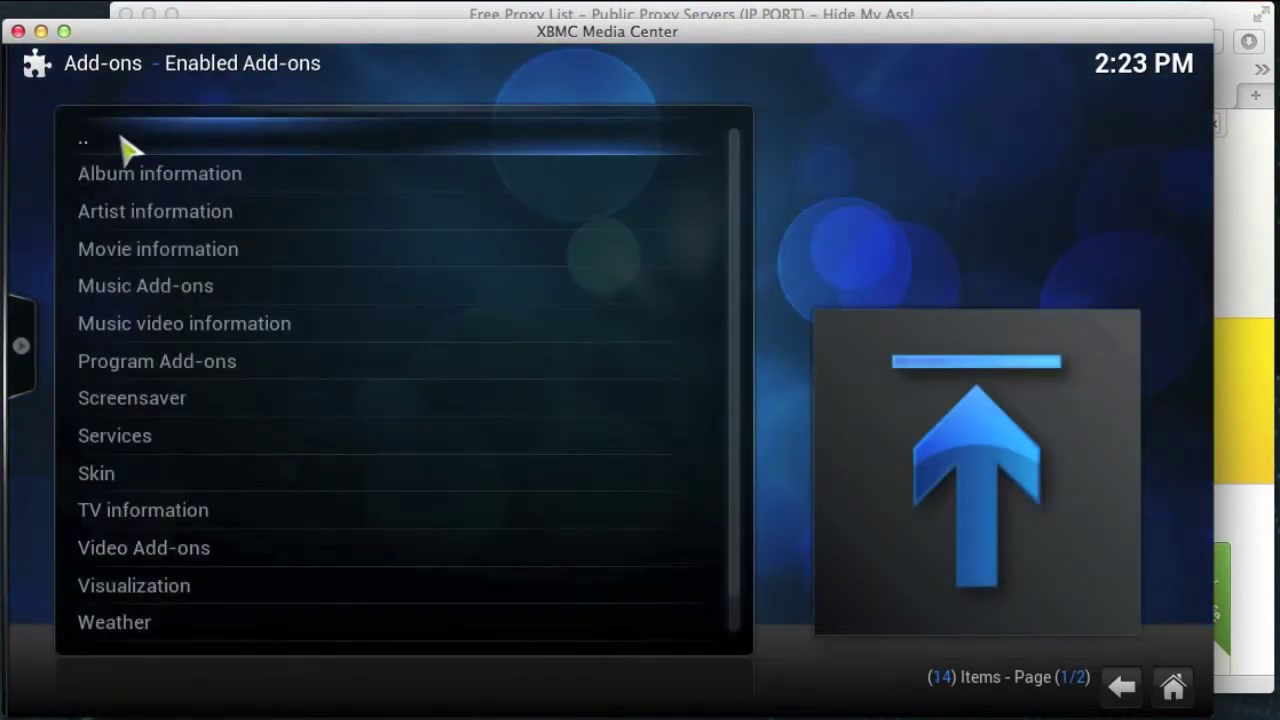
{"action": "left_click", "coordinate": [125, 145]}
{"action": "left_click", "coordinate": [146, 222]}
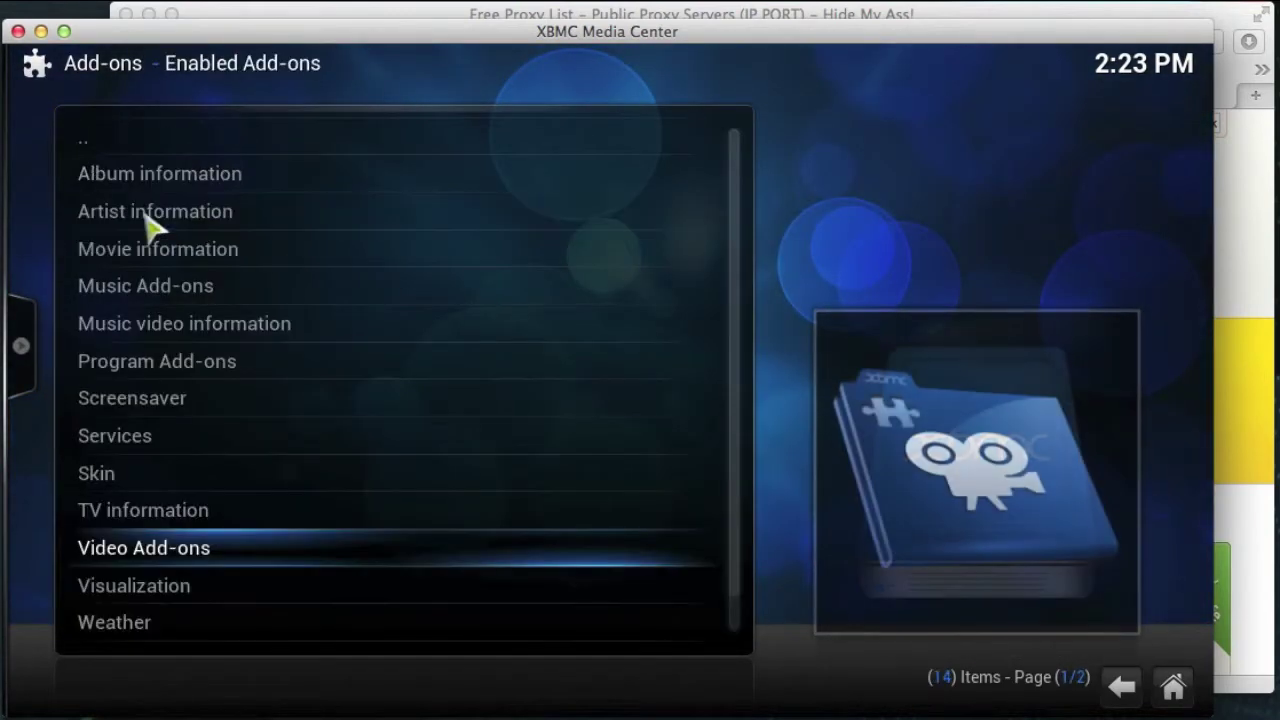
{"action": "left_click", "coordinate": [215, 563]}
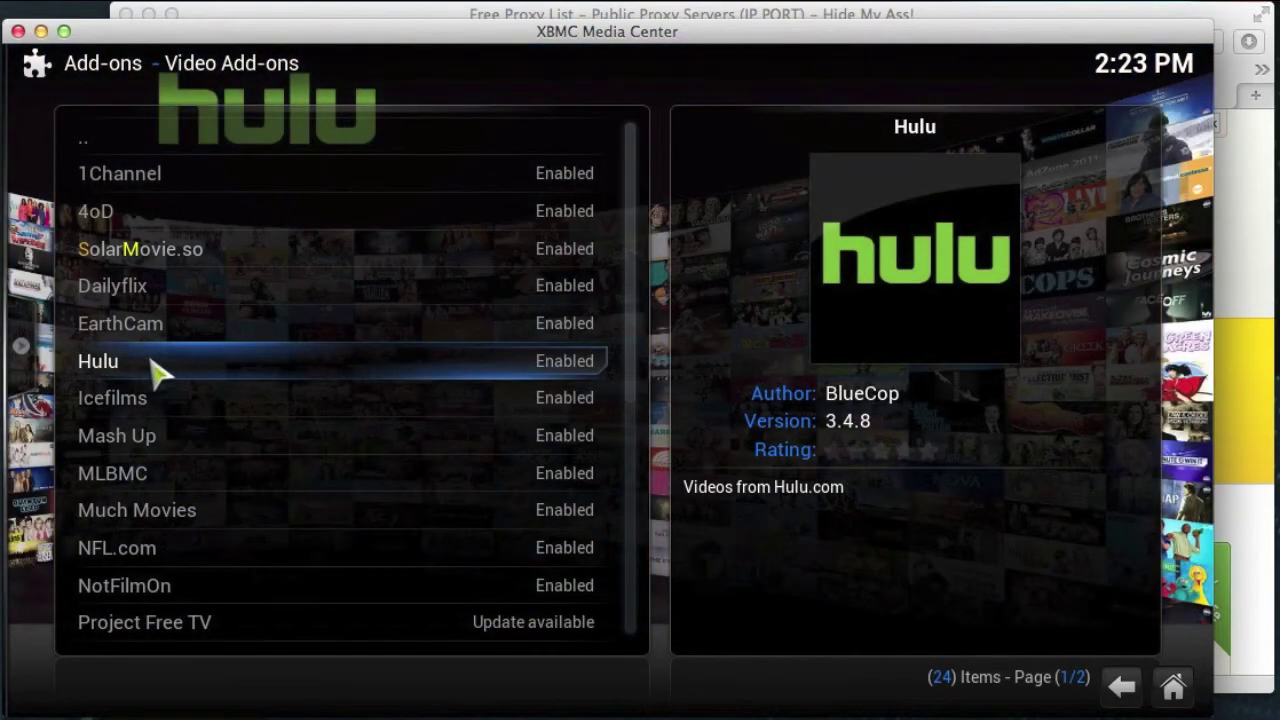
{"action": "left_click", "coordinate": [160, 372]}
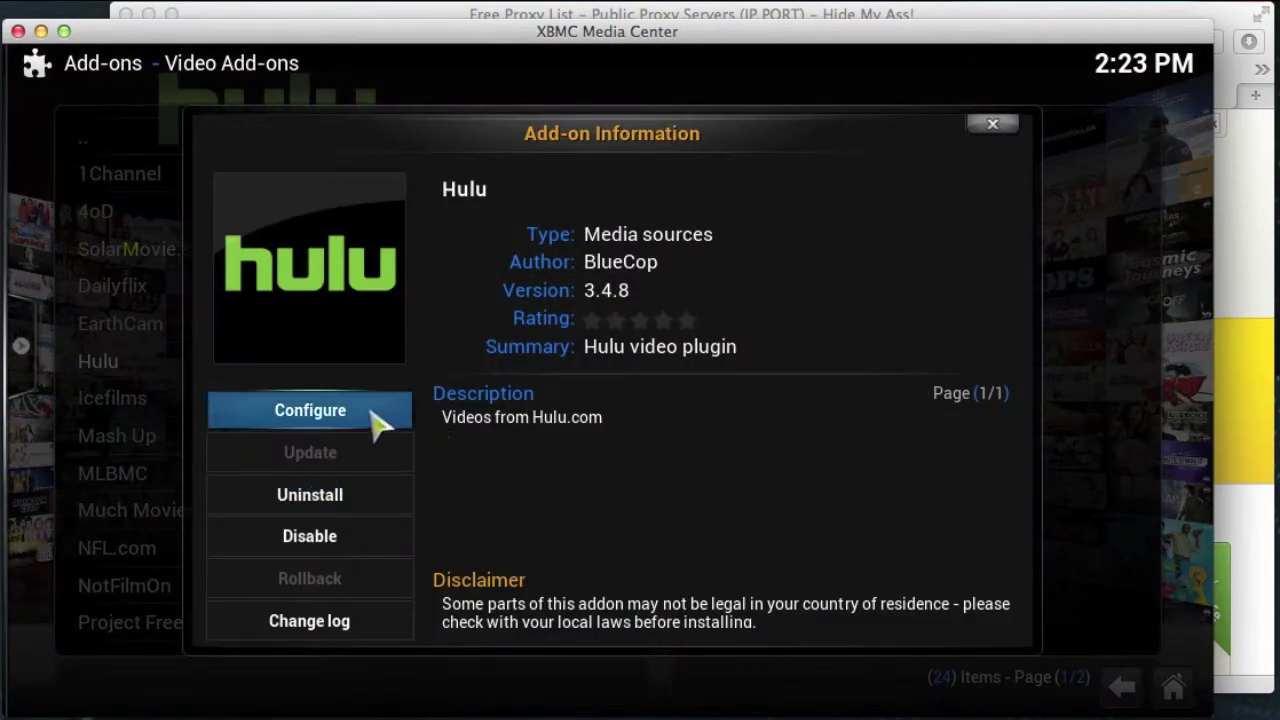
{"action": "left_click", "coordinate": [337, 412]}
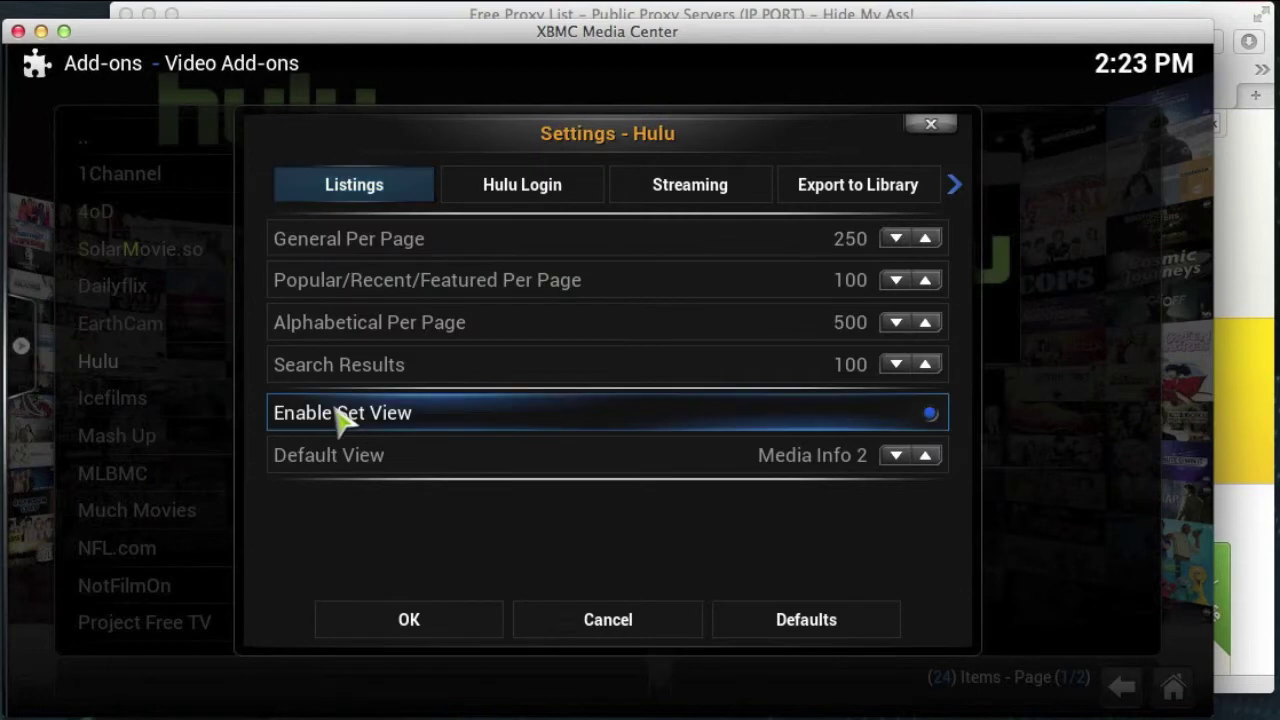
- On the Hulu Streaming settings, set the Default CDN to akamai
{"action": "left_click", "coordinate": [690, 195]}
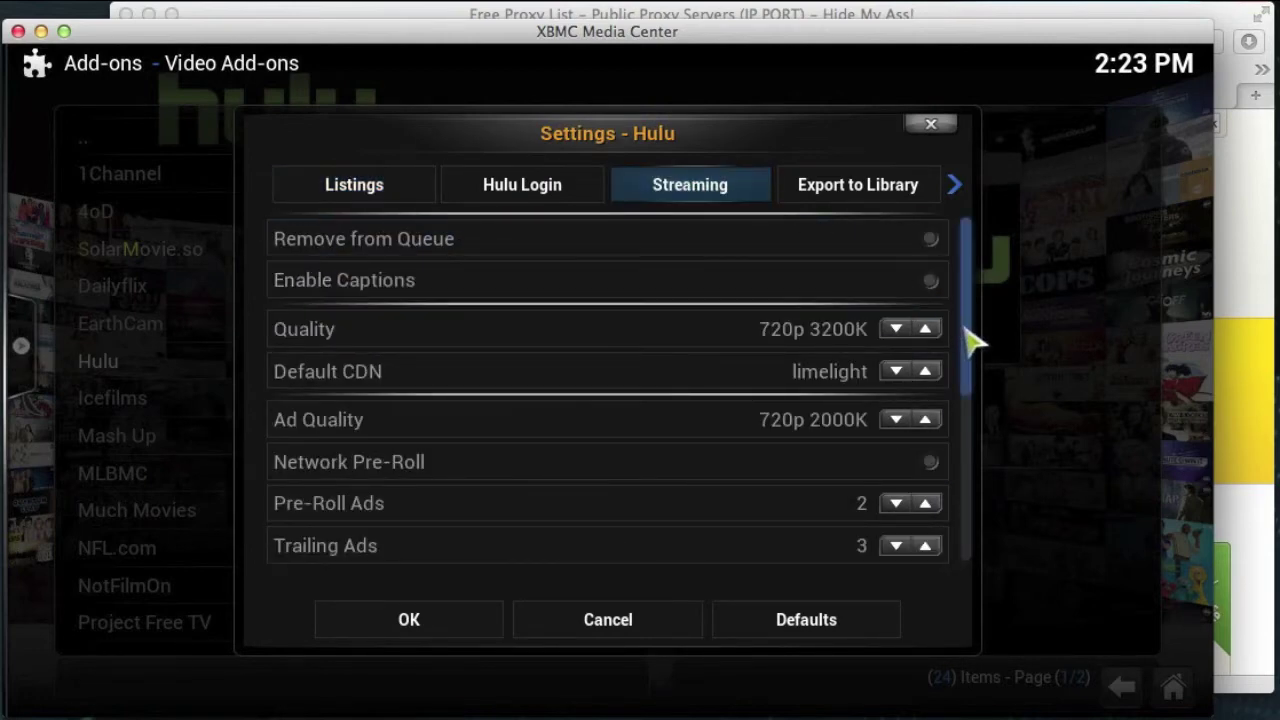
{"action": "scroll", "coordinate": [971, 337], "scroll_direction": "down", "scroll_amount": 1}
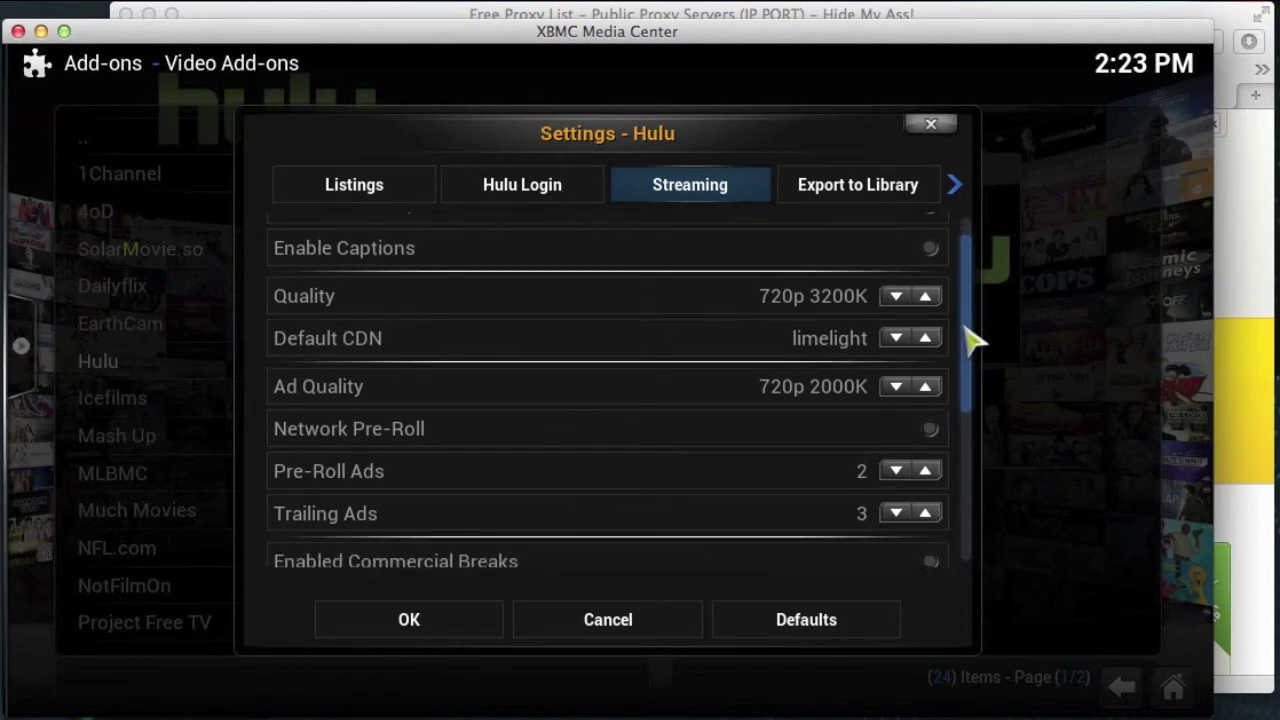
{"action": "scroll", "coordinate": [971, 323], "scroll_direction": "up", "scroll_amount": 1}
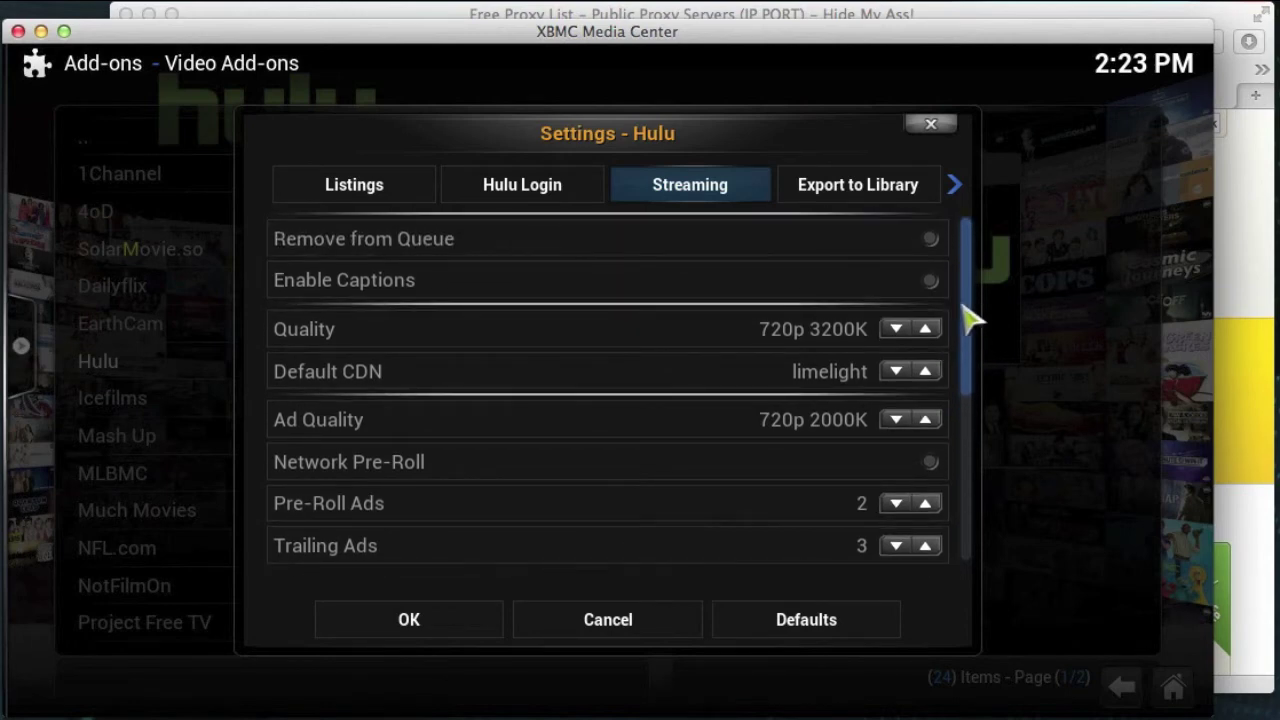
{"action": "left_click", "coordinate": [926, 371]}
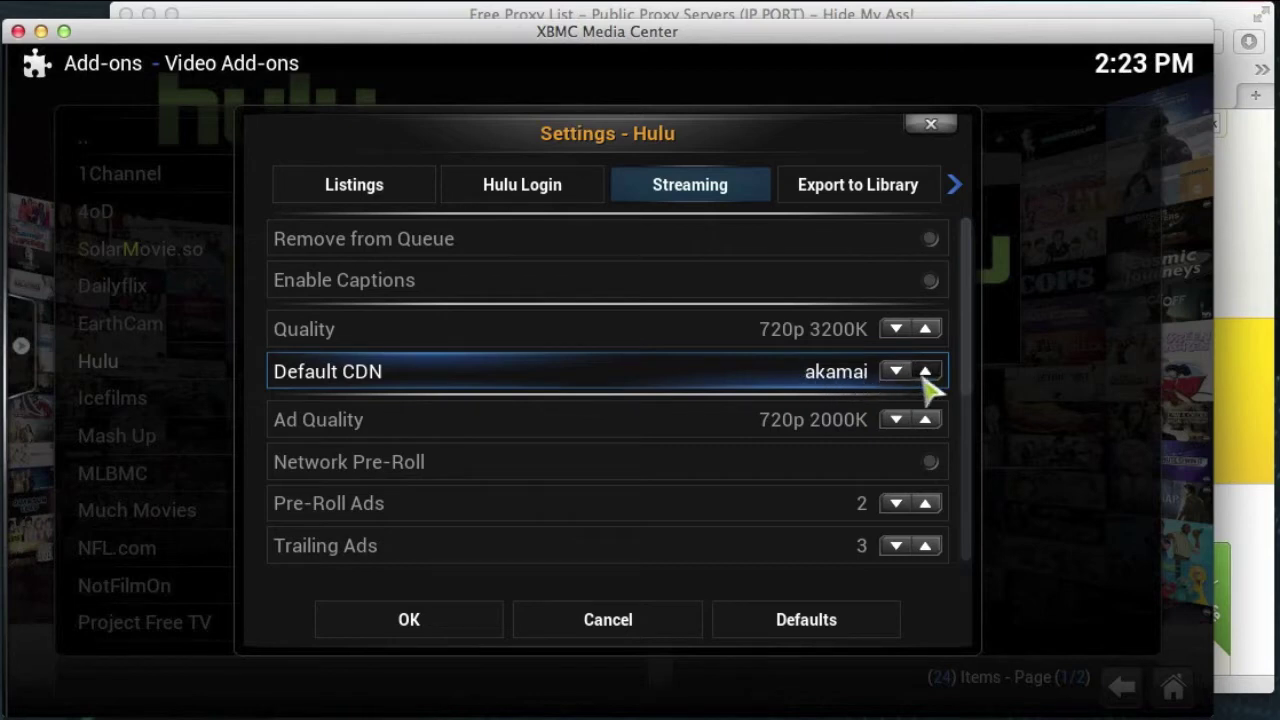
- Lower both Pre-Roll Ads and Trailing Ads to 0
{"action": "scroll", "coordinate": [970, 385], "scroll_direction": "down", "scroll_amount": 3}
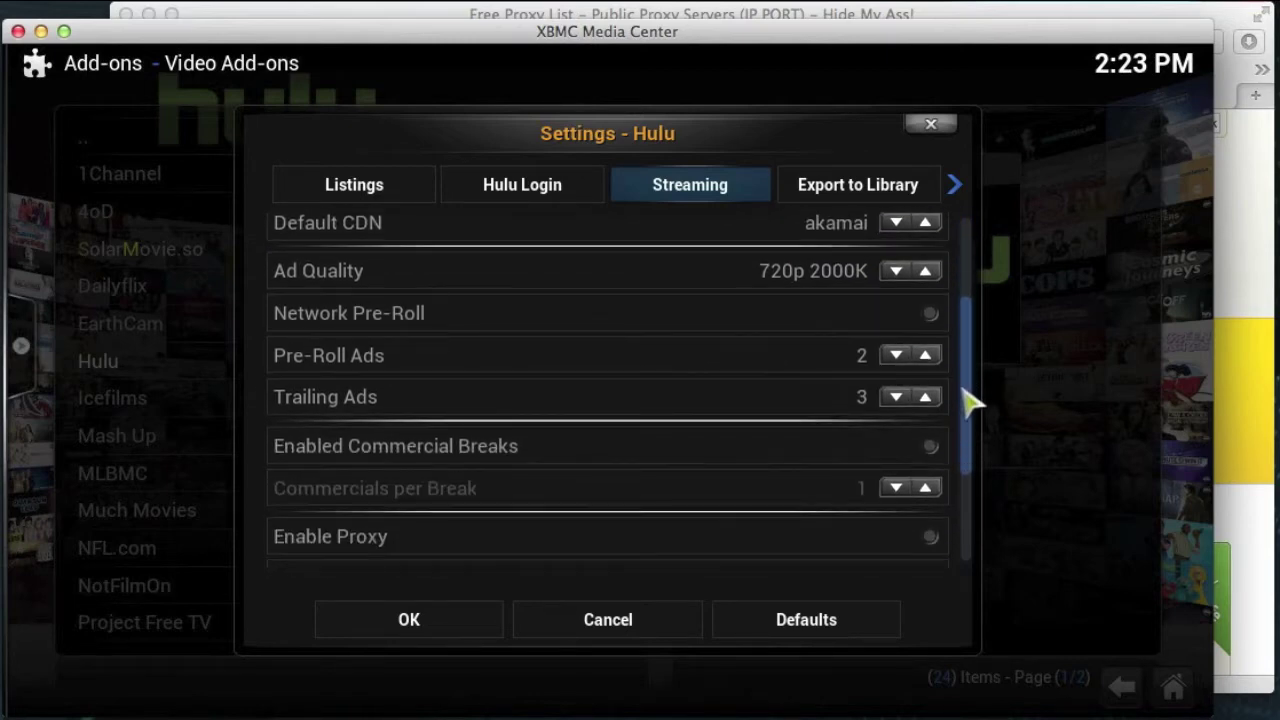
{"action": "left_click", "coordinate": [894, 360]}
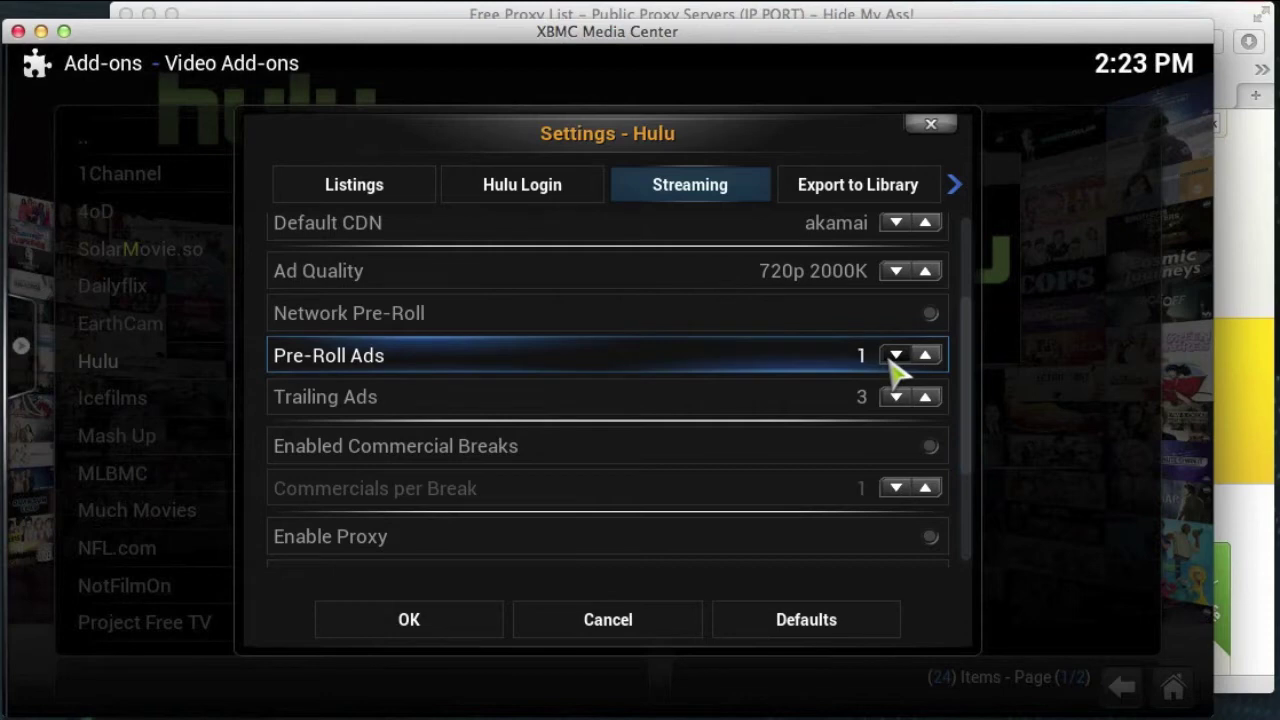
{"action": "left_click", "coordinate": [893, 358]}
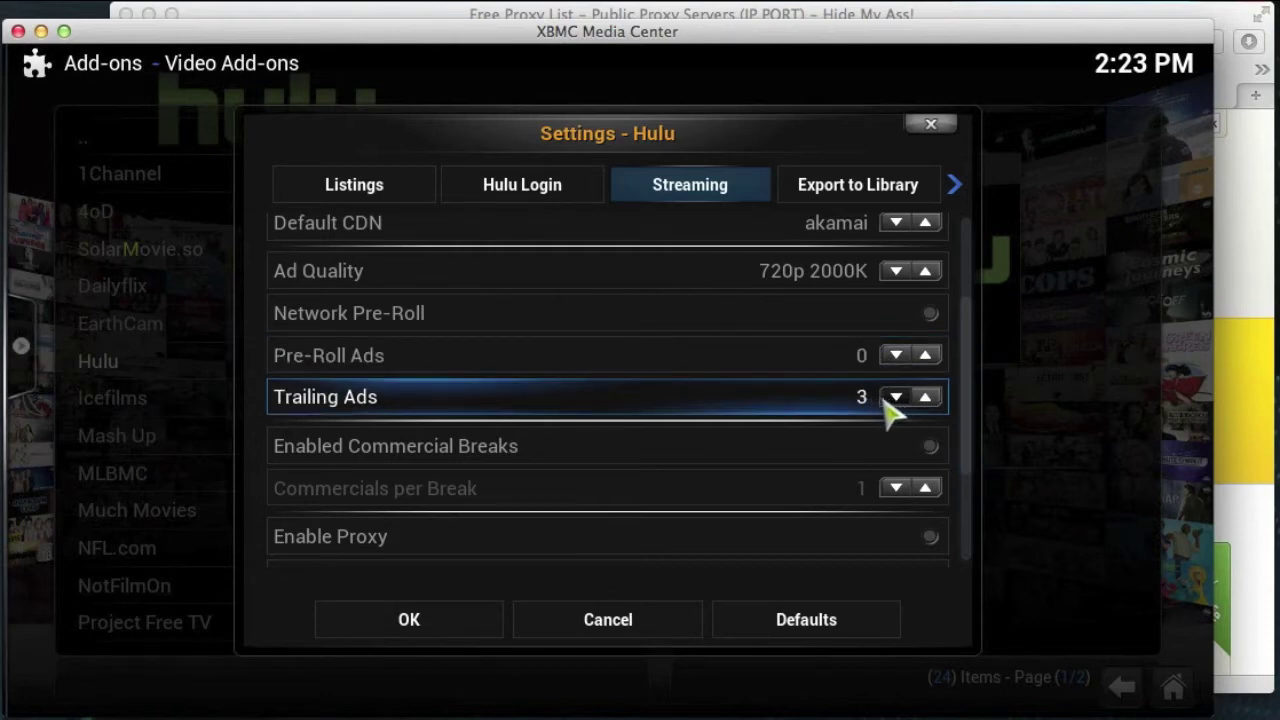
{"action": "left_click", "coordinate": [894, 400]}
{"action": "left_click", "coordinate": [857, 405]}
{"action": "left_click", "coordinate": [856, 400]}
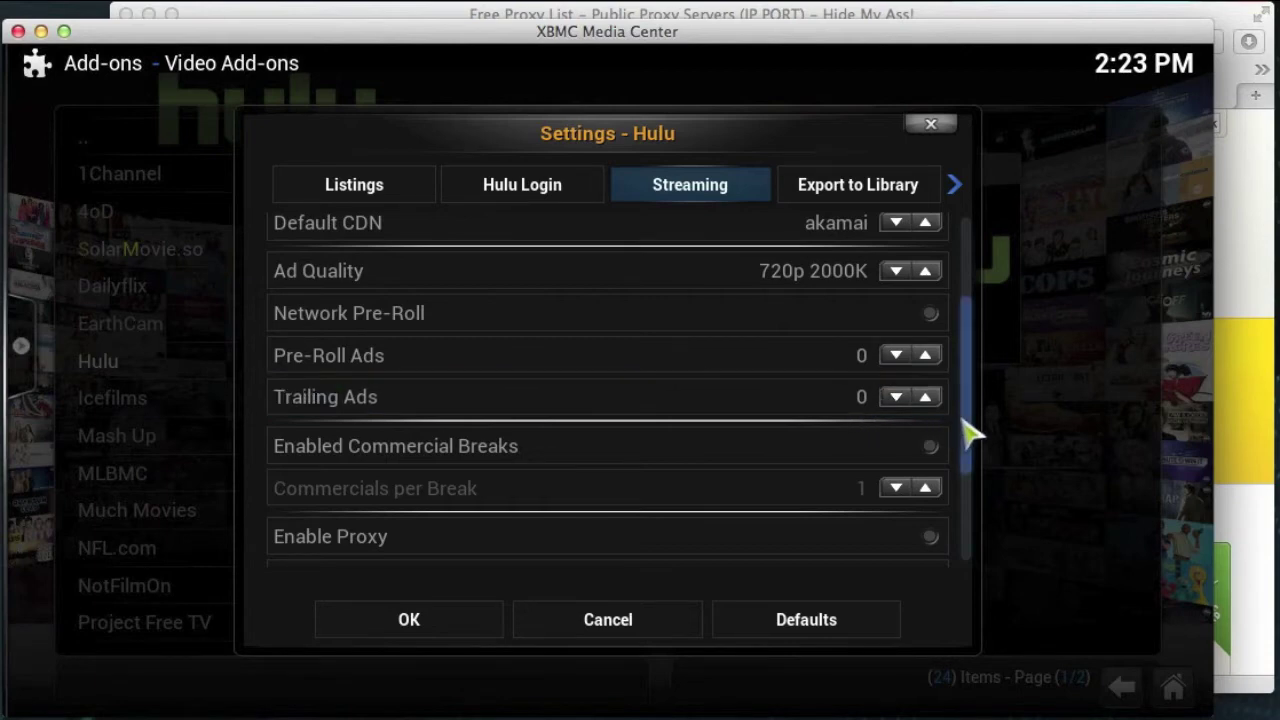
- Turn on Enable Proxy, open US Proxy IP entry, and bring the Hide My Ass proxy list forward
{"action": "left_click_drag", "start_coordinate": [966, 424], "coordinate": [971, 486]}
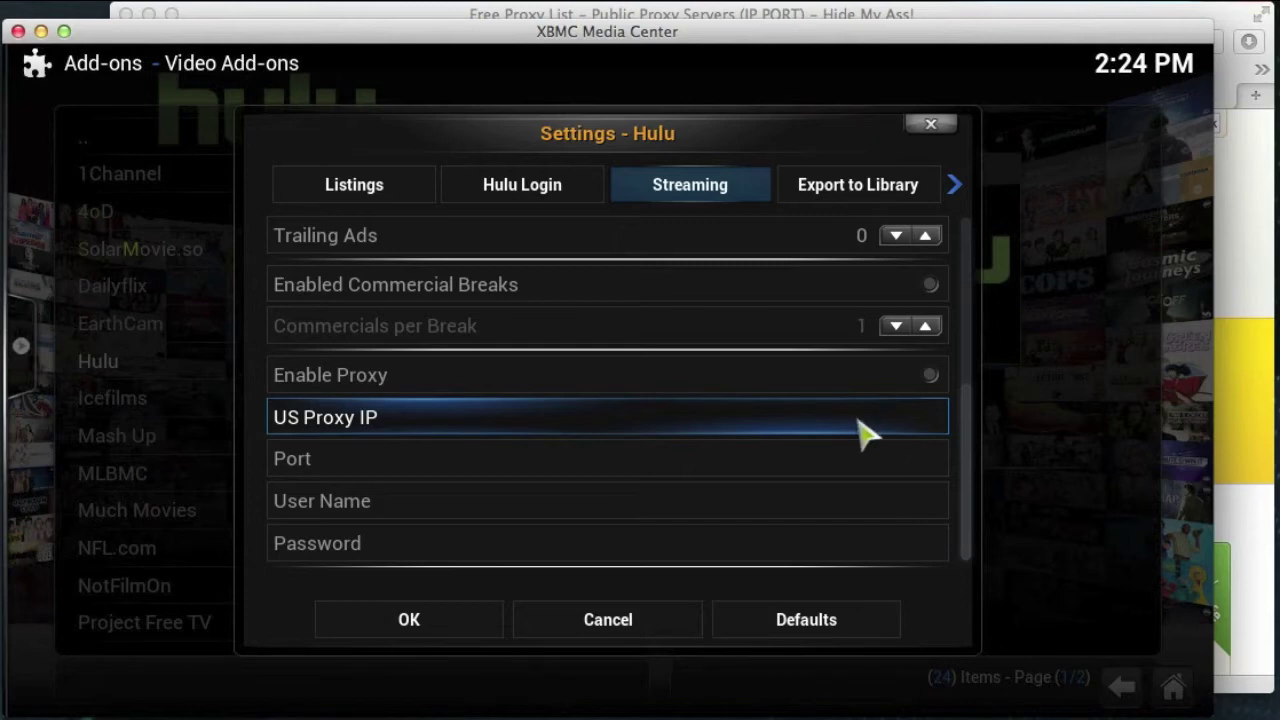
{"action": "left_click", "coordinate": [928, 380]}
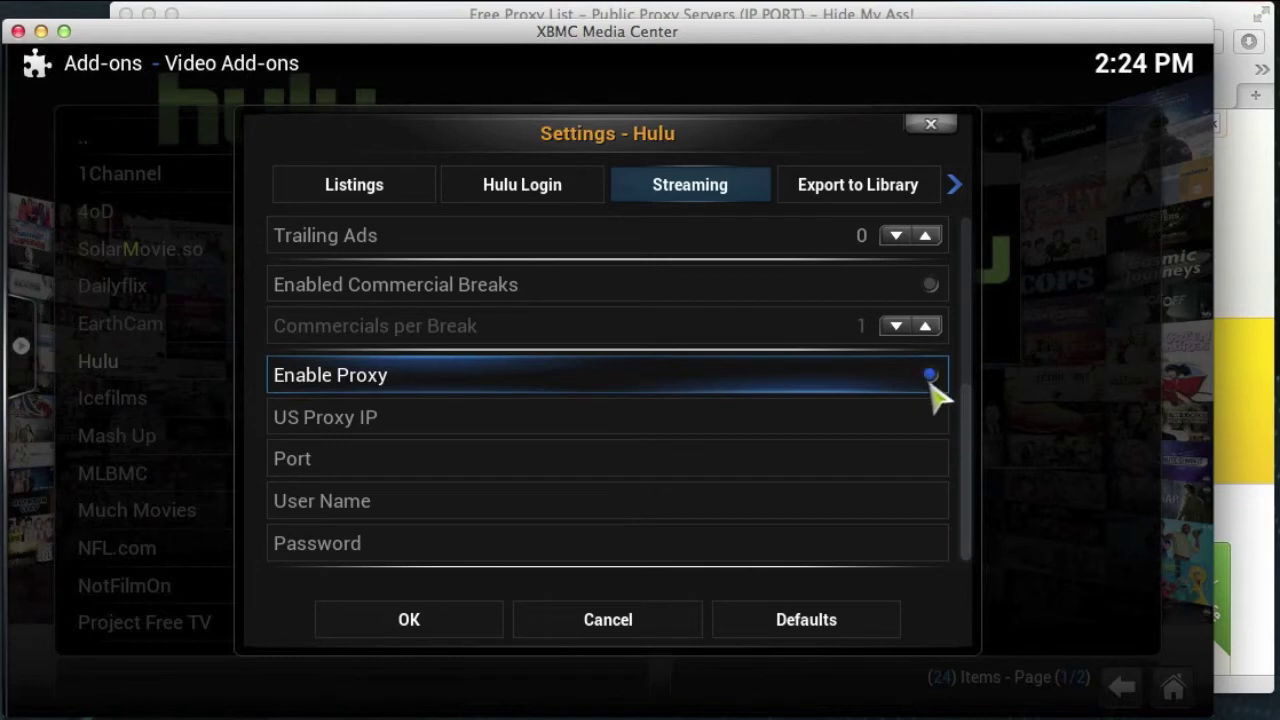
{"action": "left_click", "coordinate": [886, 420]}
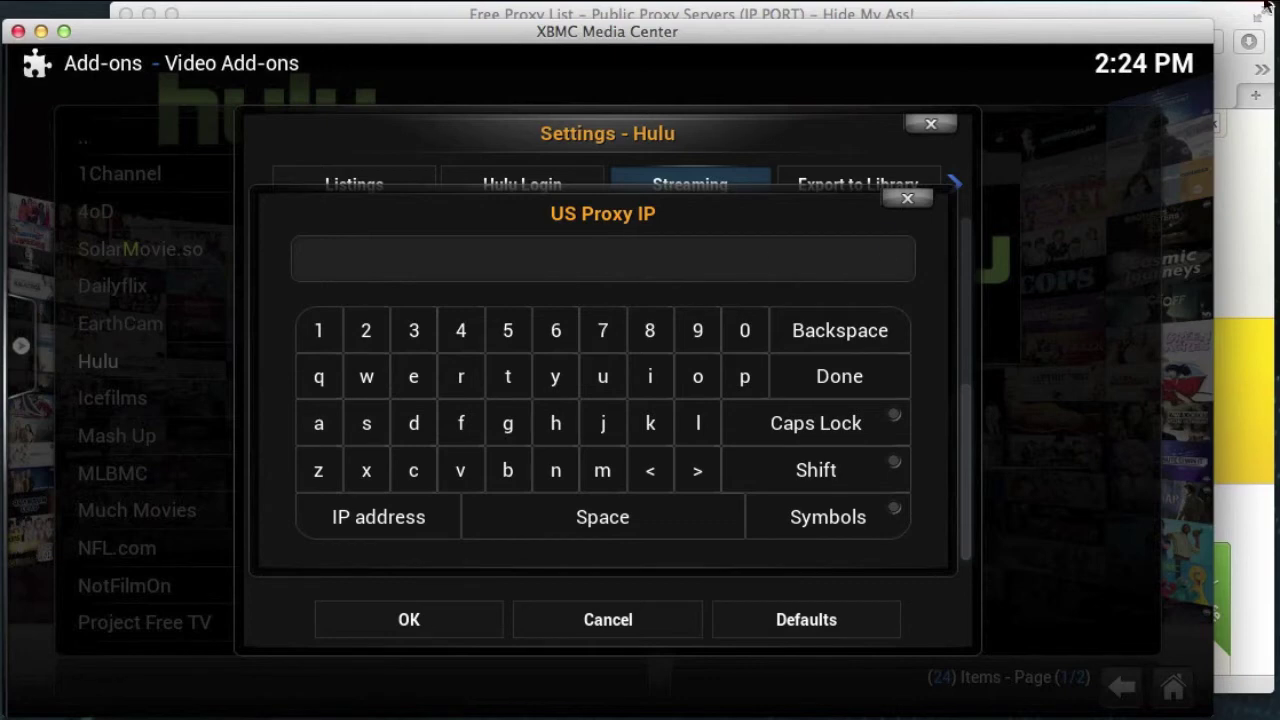
{"action": "left_click", "coordinate": [1191, 15]}
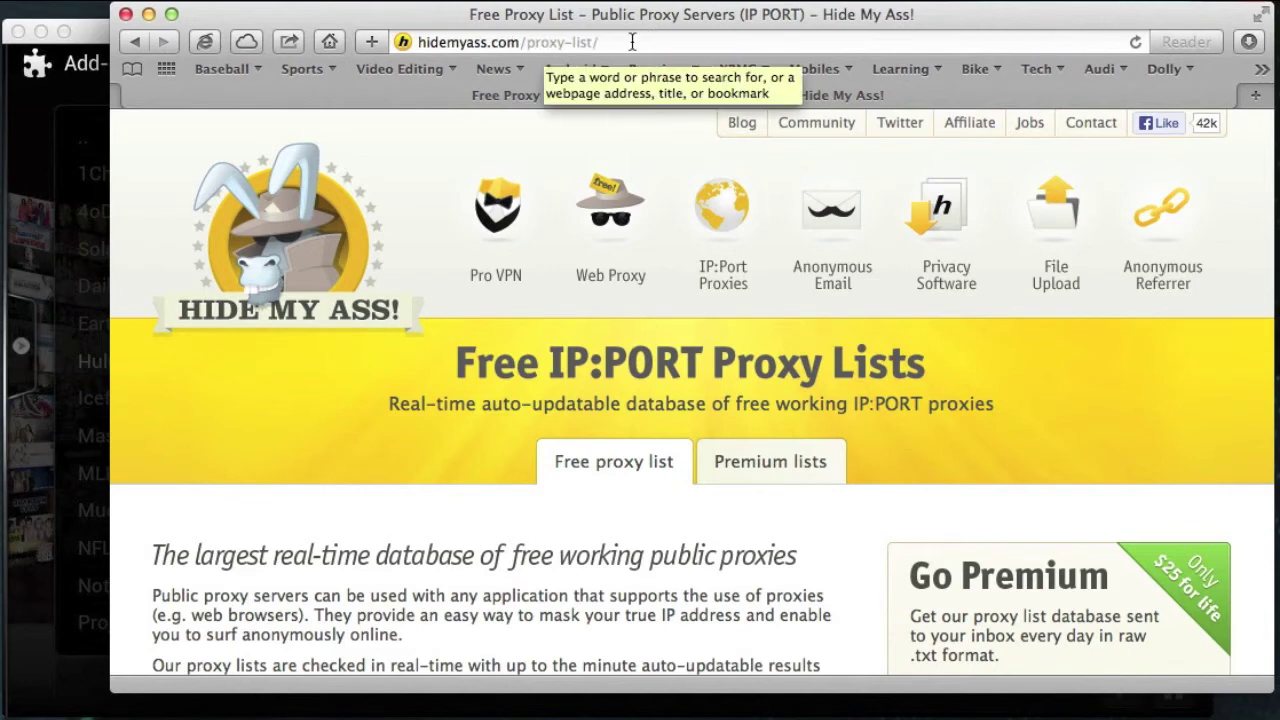
- Filter the free proxy list to United States only and update the results
{"action": "scroll", "coordinate": [948, 285], "scroll_direction": "down", "scroll_amount": 5}
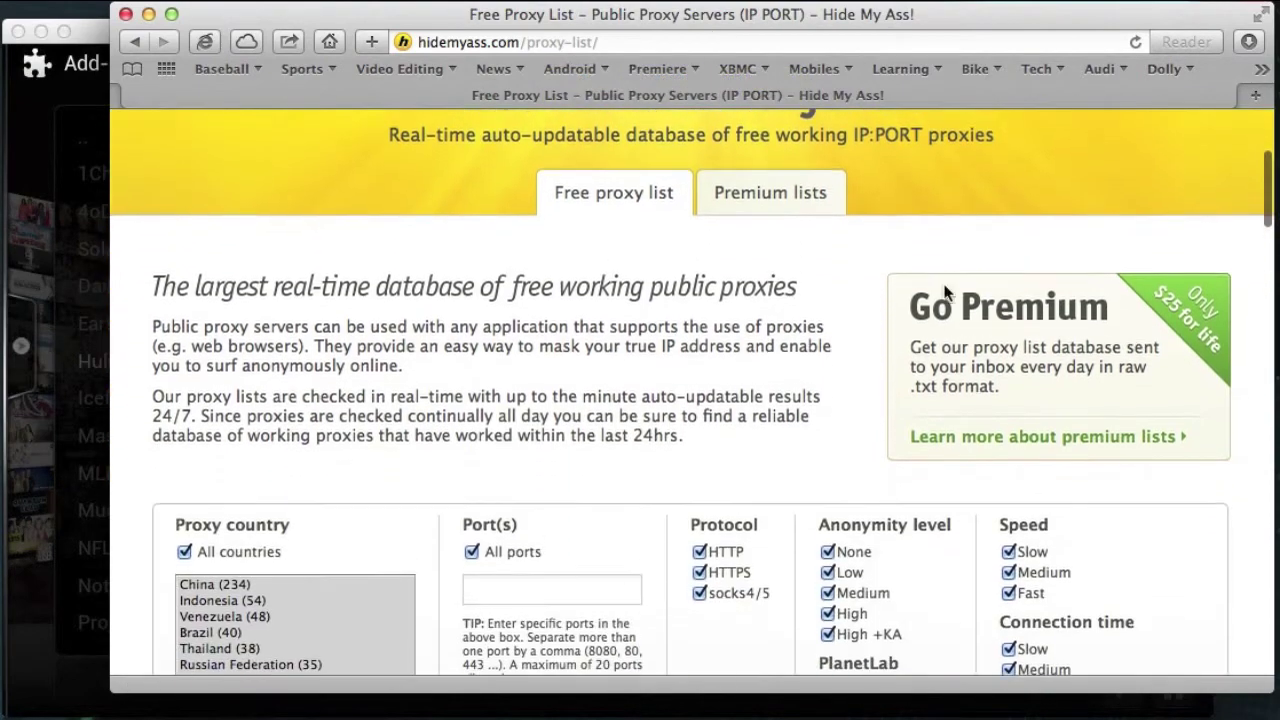
{"action": "scroll", "coordinate": [945, 290], "scroll_direction": "down", "scroll_amount": 12}
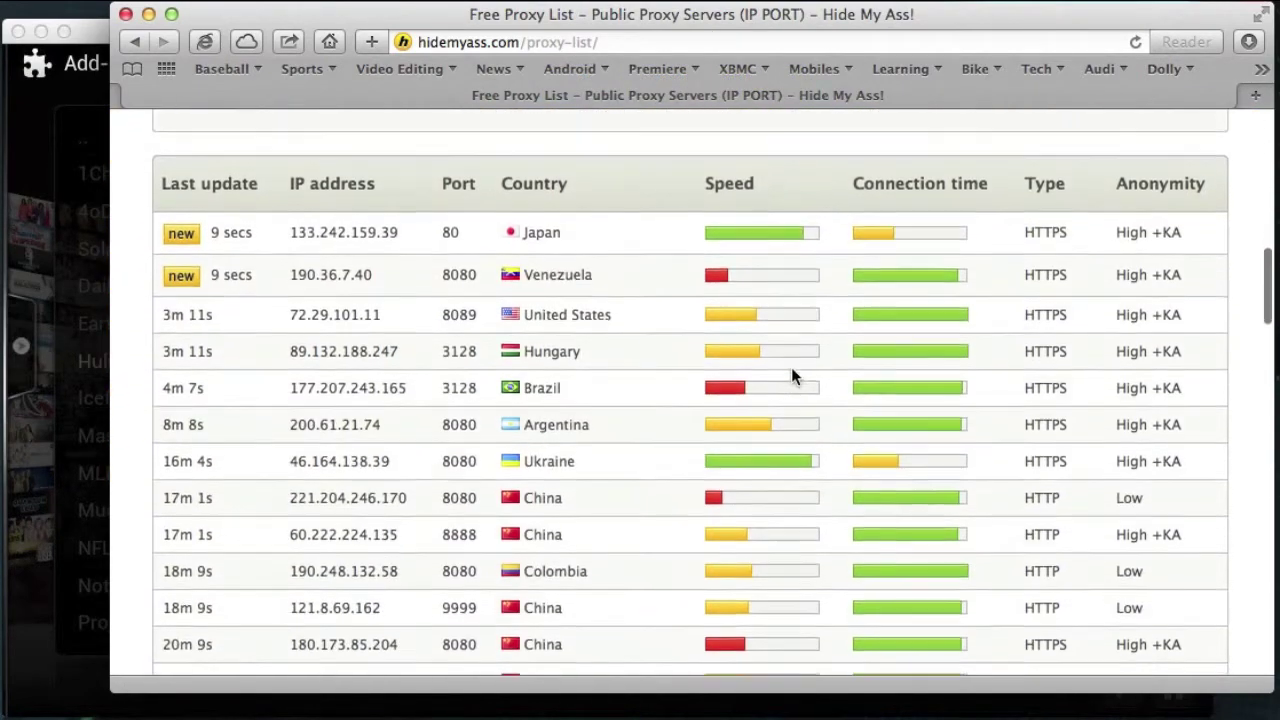
{"action": "scroll", "coordinate": [792, 375], "scroll_direction": "down", "scroll_amount": 9}
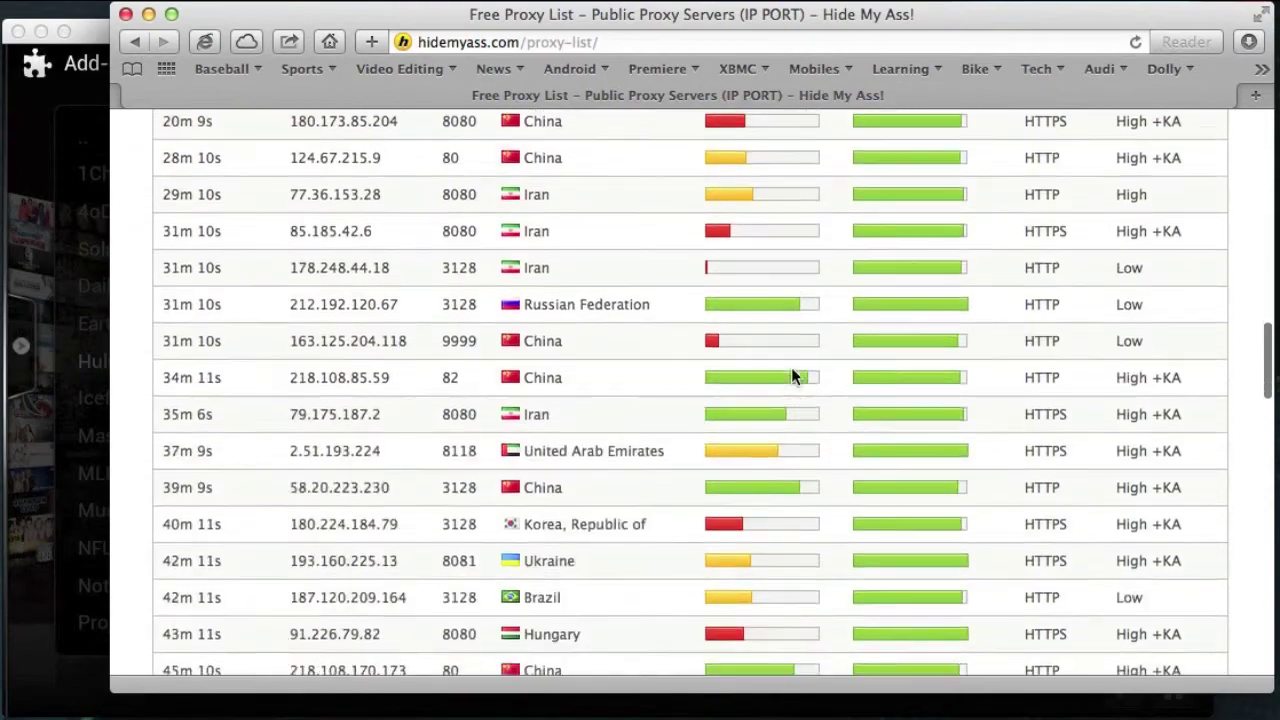
{"action": "scroll", "coordinate": [792, 372], "scroll_direction": "down", "scroll_amount": 7}
{"action": "scroll", "coordinate": [792, 372], "scroll_direction": "up", "scroll_amount": 10}
{"action": "scroll", "coordinate": [792, 372], "scroll_direction": "up", "scroll_amount": 12}
{"action": "scroll", "coordinate": [792, 372], "scroll_direction": "down", "scroll_amount": 16}
{"action": "scroll", "coordinate": [792, 374], "scroll_direction": "up", "scroll_amount": 3}
{"action": "scroll", "coordinate": [791, 376], "scroll_direction": "up", "scroll_amount": 3}
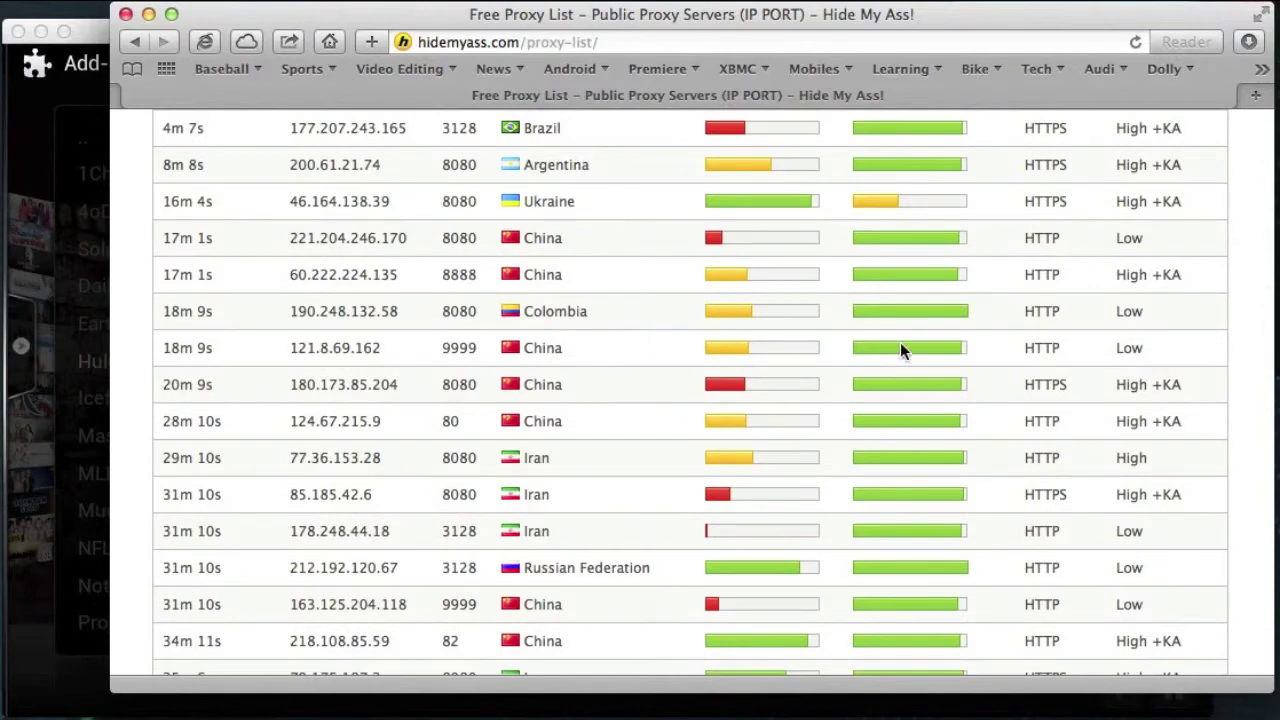
{"action": "scroll", "coordinate": [750, 348], "scroll_direction": "up", "scroll_amount": 10}
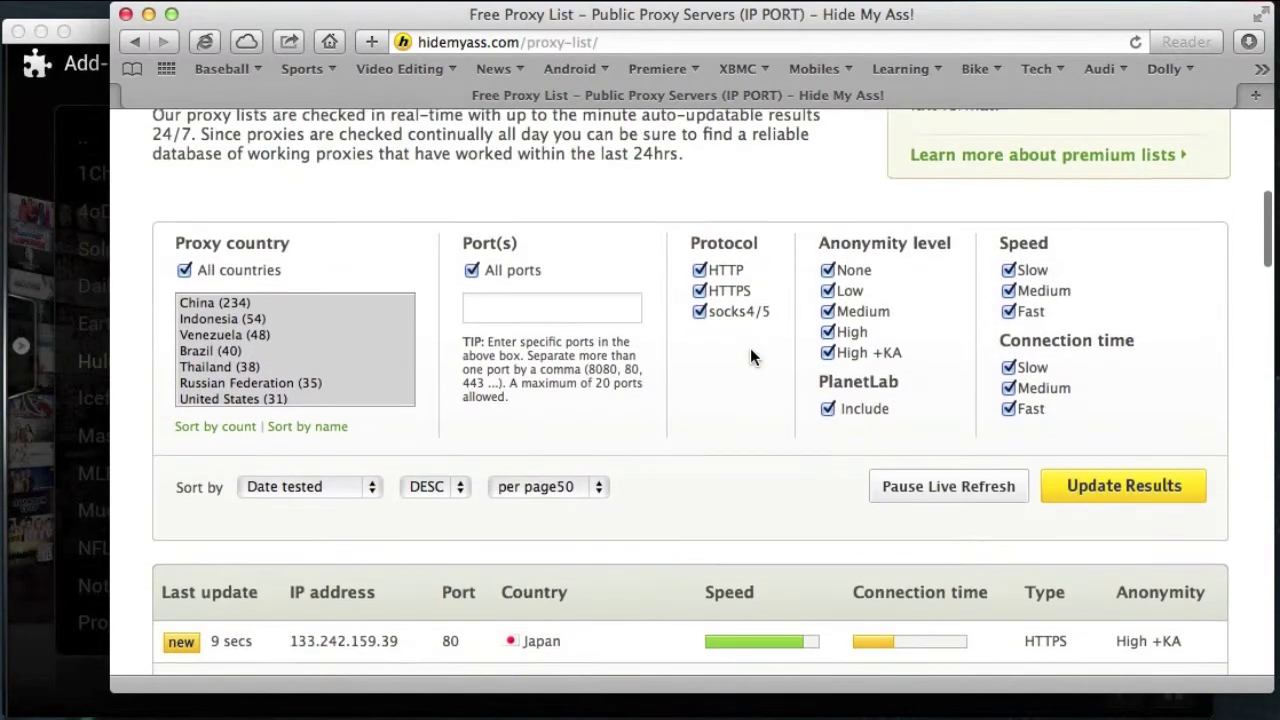
{"action": "left_click", "coordinate": [184, 287]}
{"action": "left_click", "coordinate": [254, 412]}
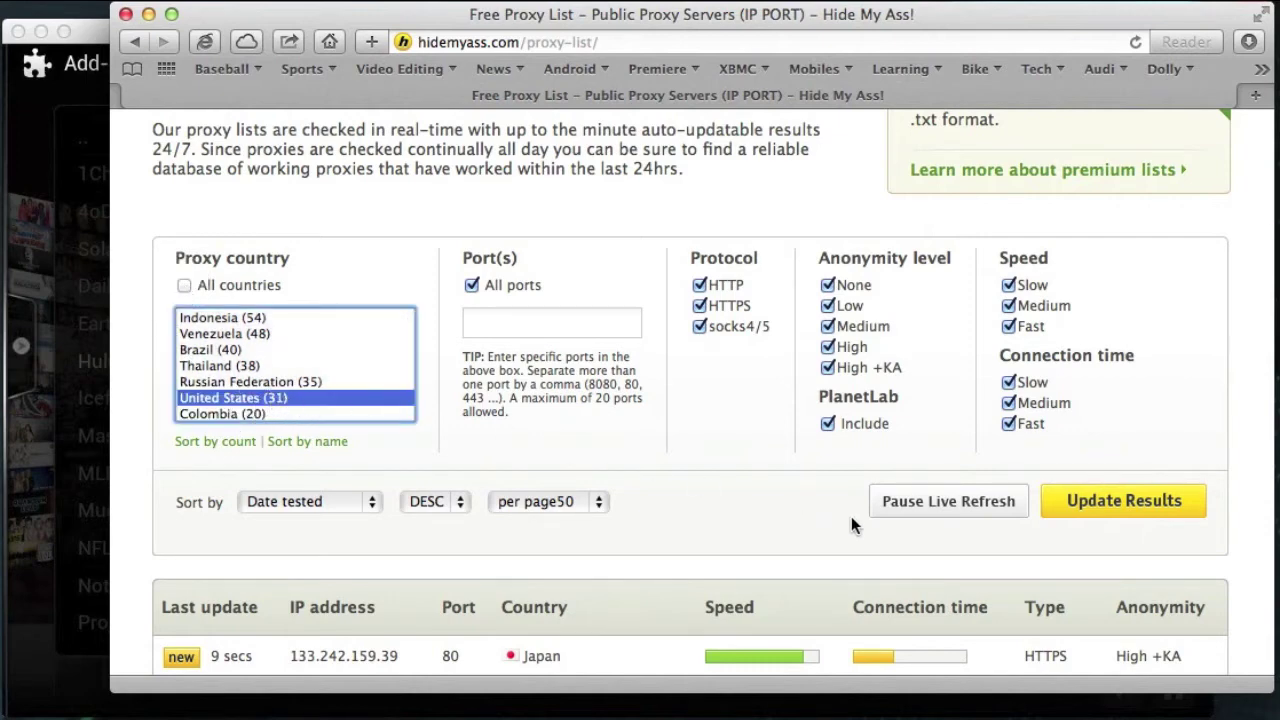
{"action": "left_click", "coordinate": [1118, 503]}
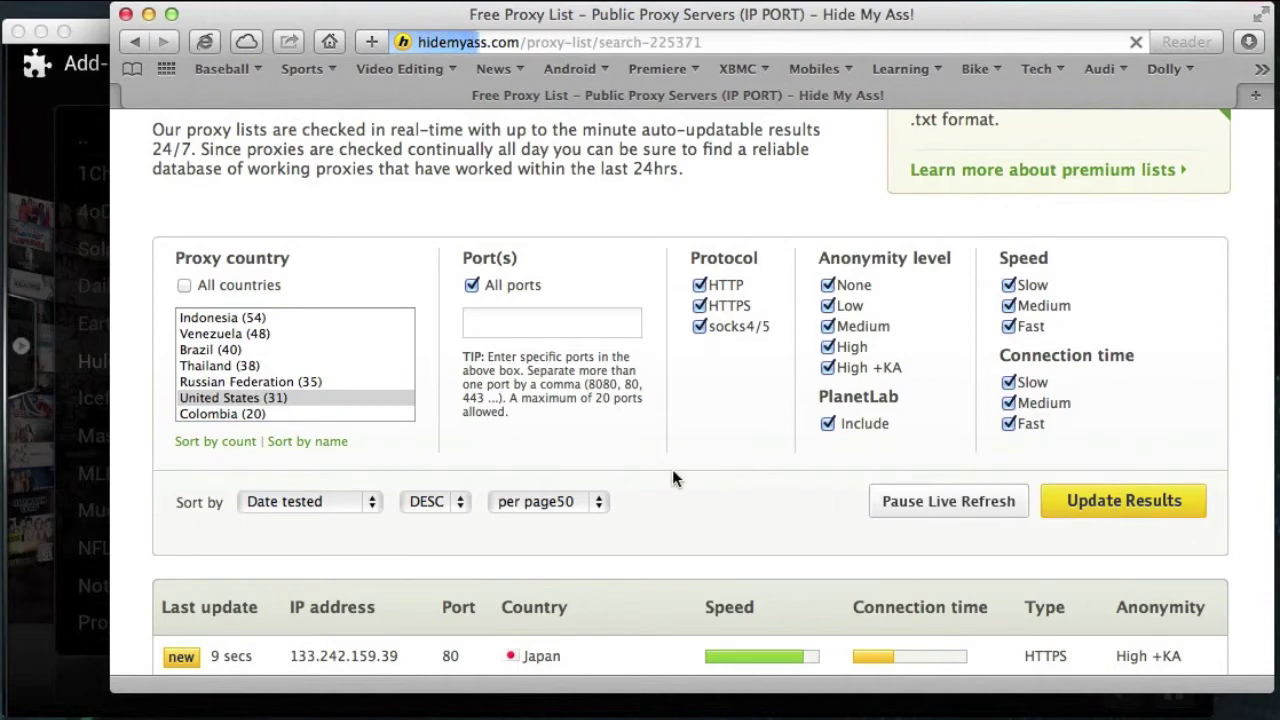
- Highlight the 54.227.39.120 proxy on port 80, then return to XBMC
{"action": "scroll", "coordinate": [625, 464], "scroll_direction": "down", "scroll_amount": 10}
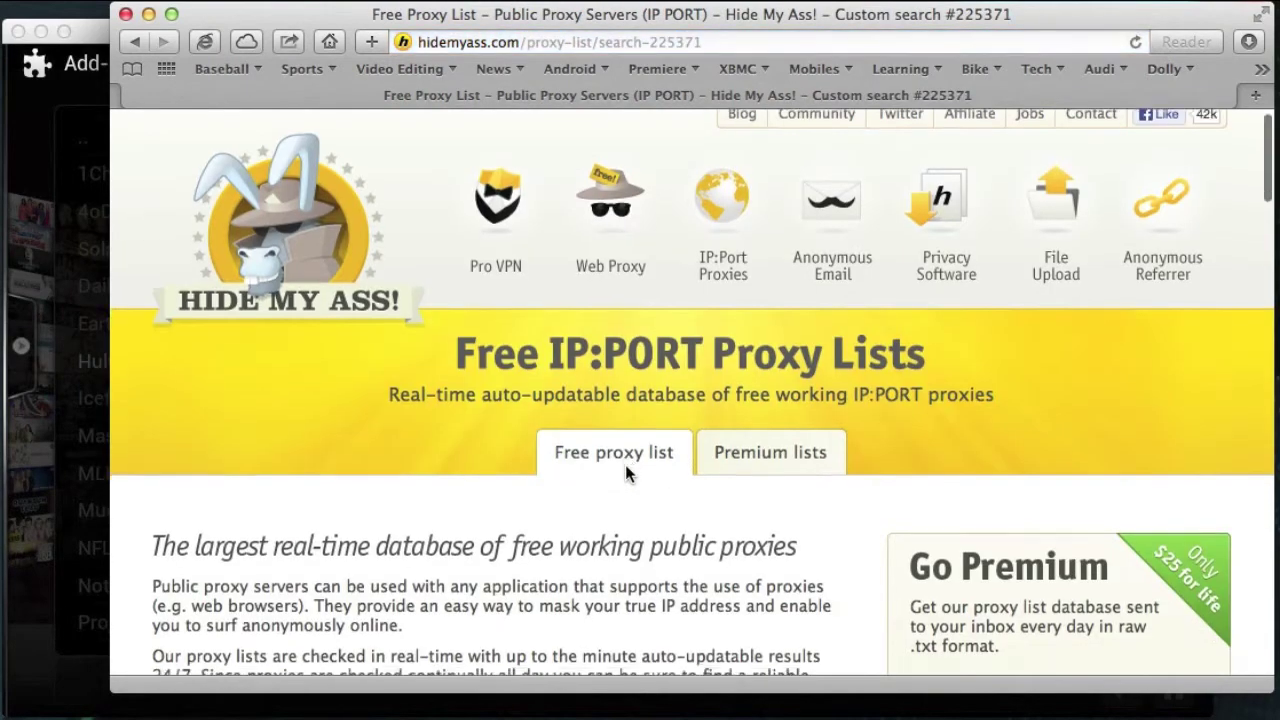
{"action": "scroll", "coordinate": [627, 465], "scroll_direction": "down", "scroll_amount": 14}
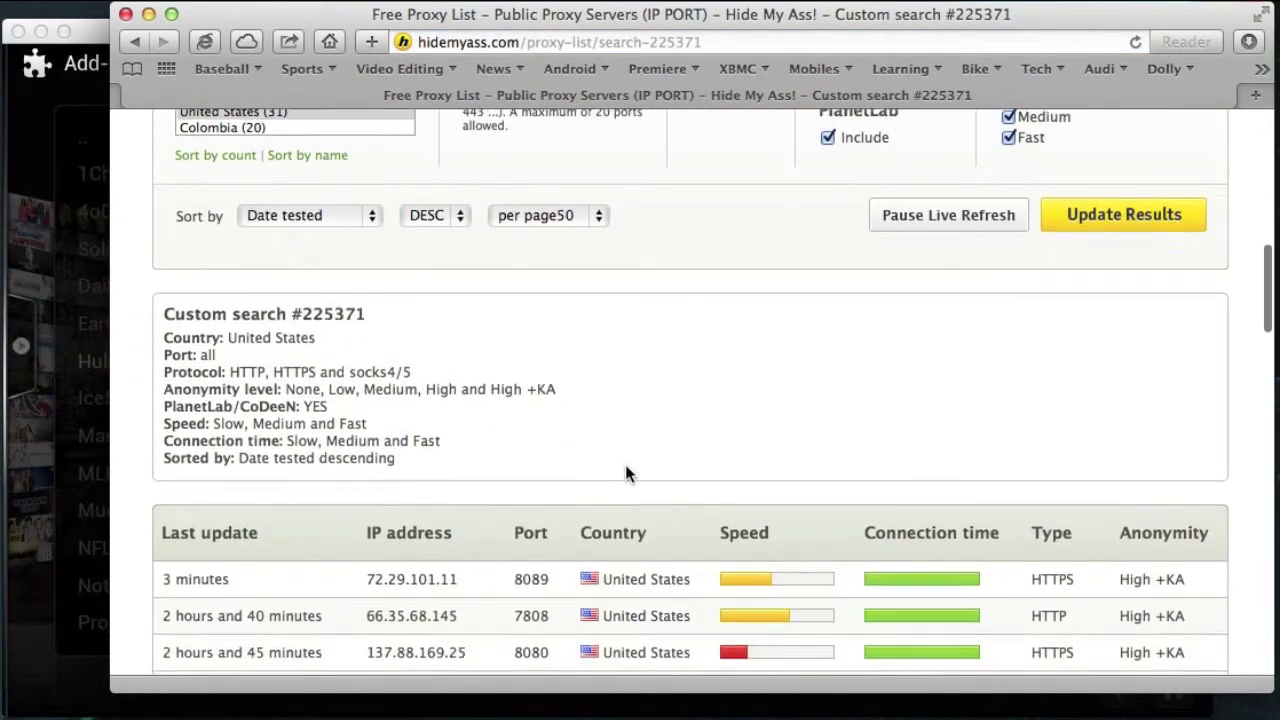
{"action": "scroll", "coordinate": [625, 464], "scroll_direction": "down", "scroll_amount": 2}
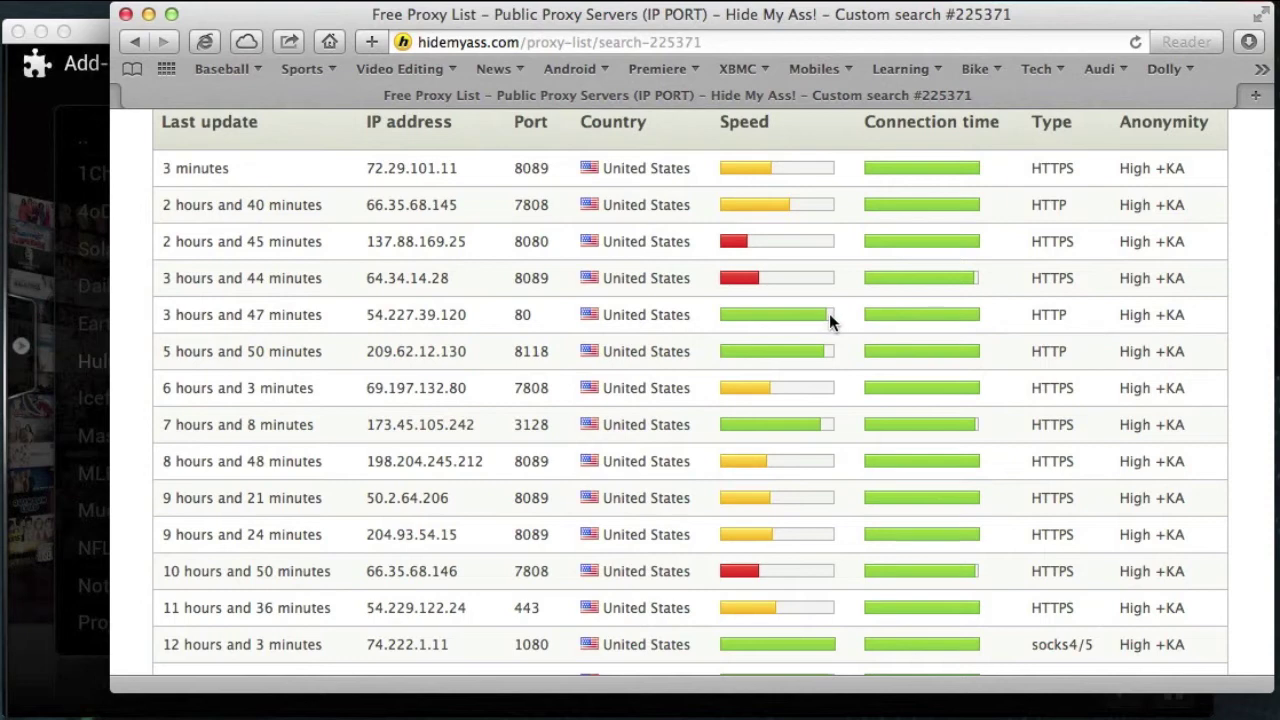
{"action": "left_click_drag", "start_coordinate": [362, 318], "coordinate": [549, 322]}
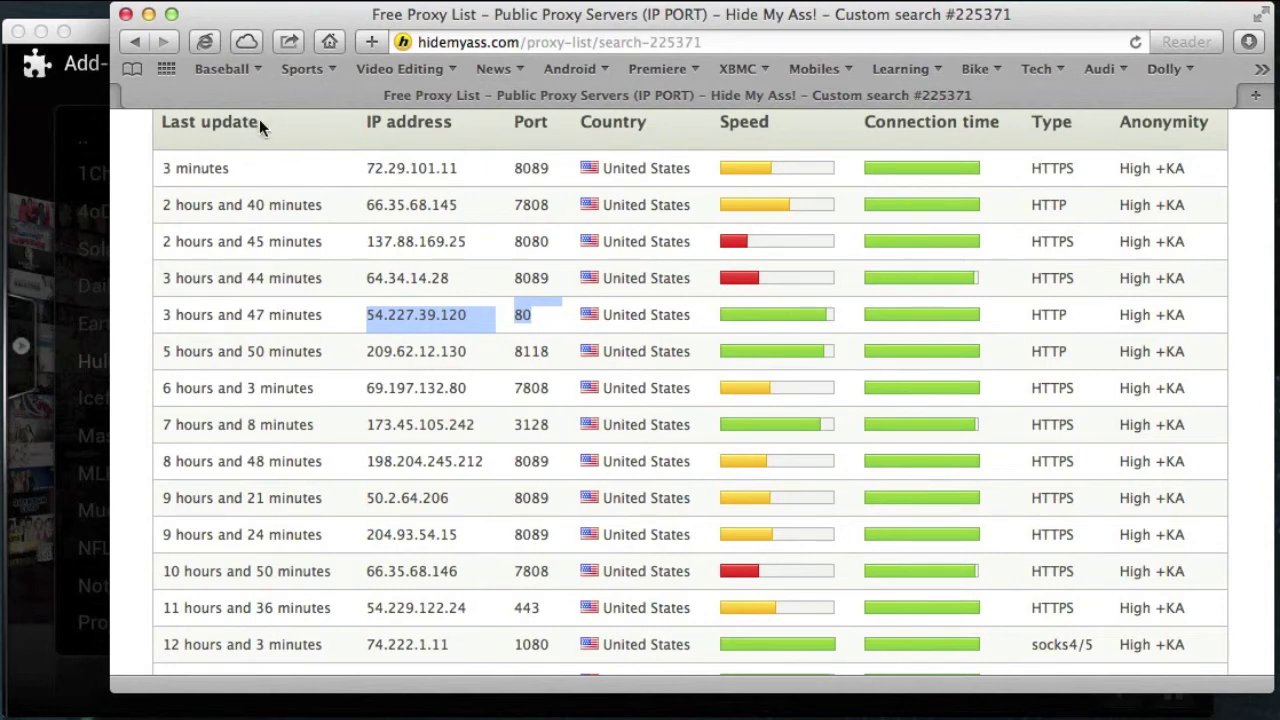
{"action": "left_click", "coordinate": [92, 32]}
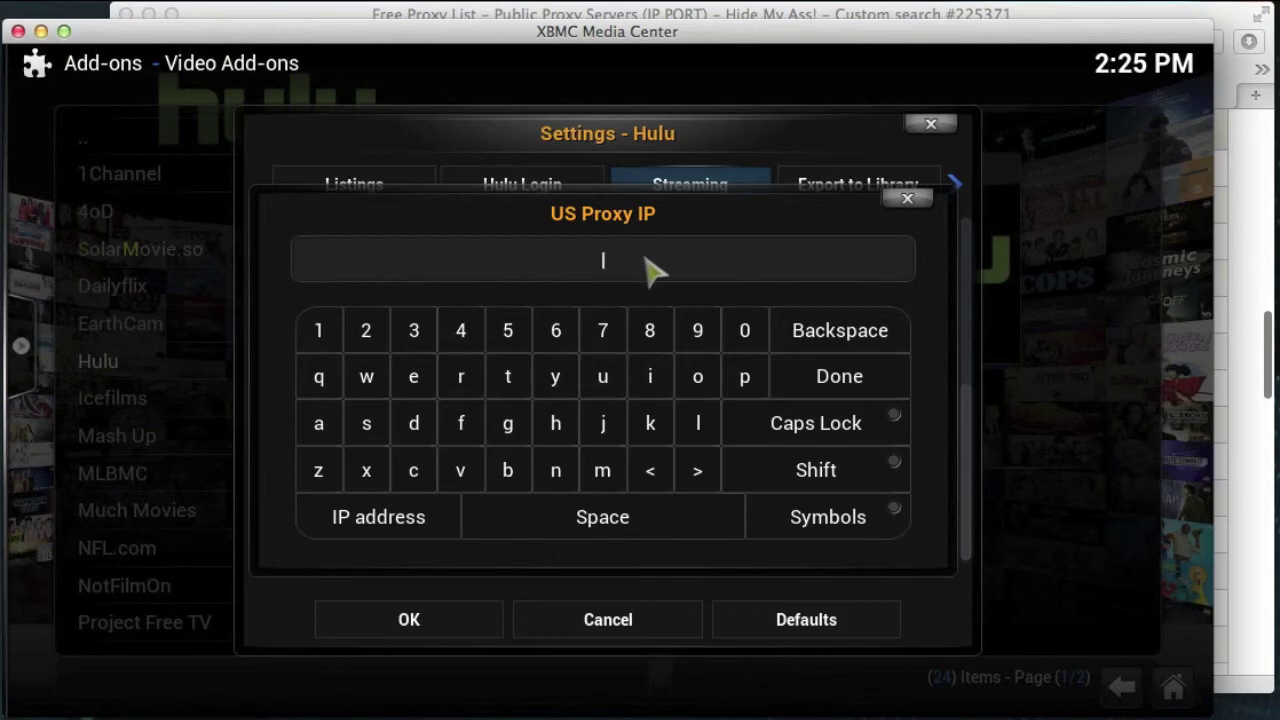
- Enter 54.227.39.120 as the Hulu US Proxy IP and confirm it
{"action": "type", "text": "54.22"}
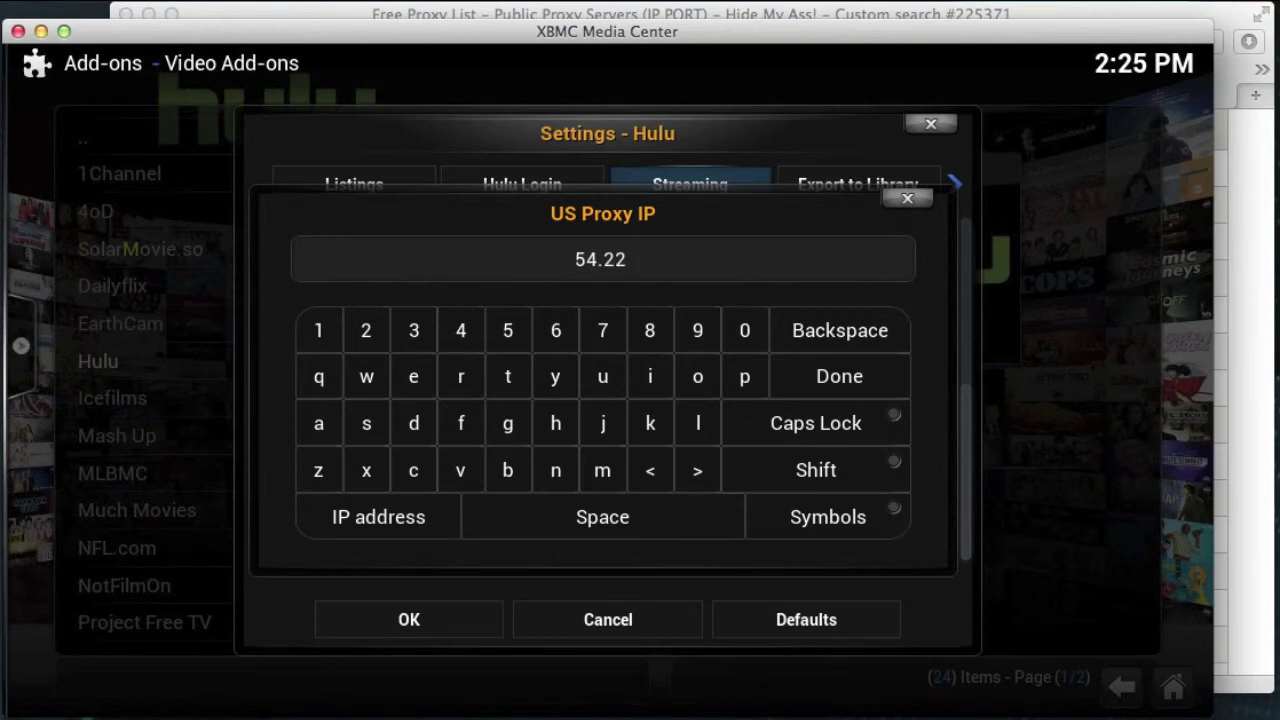
{"action": "type", "text": "7.39"}
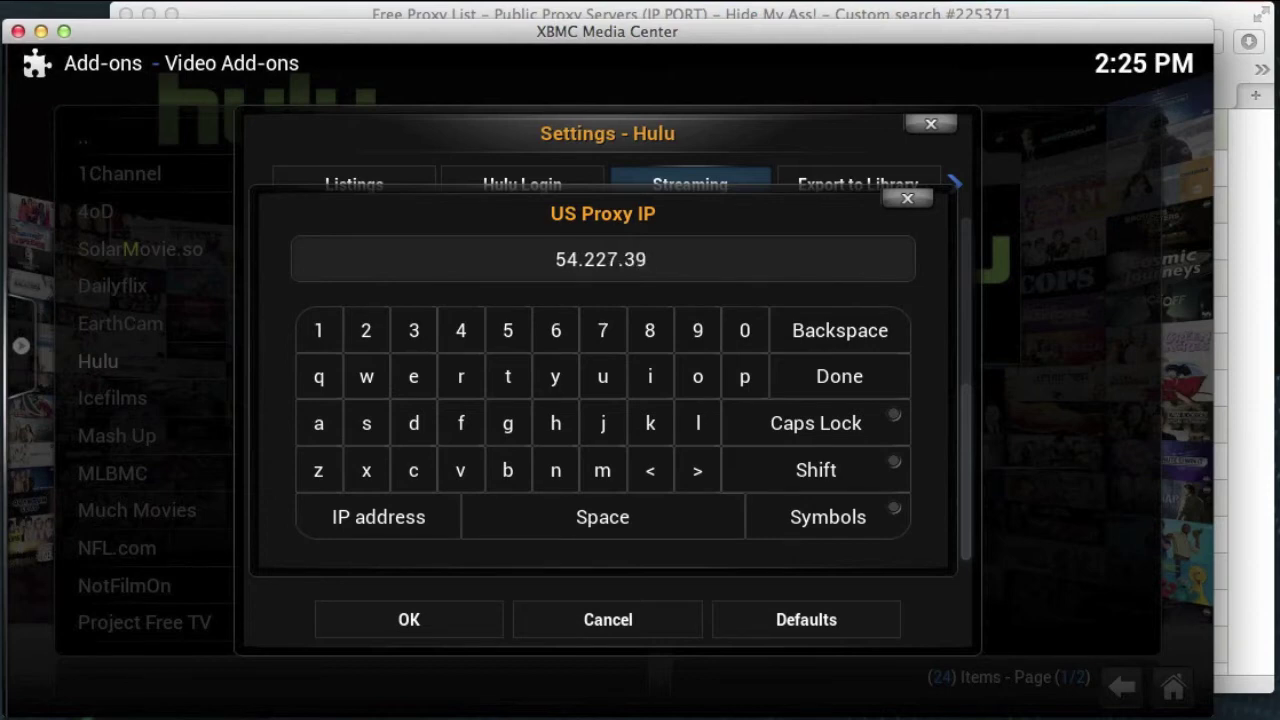
{"action": "type", "text": ".120"}
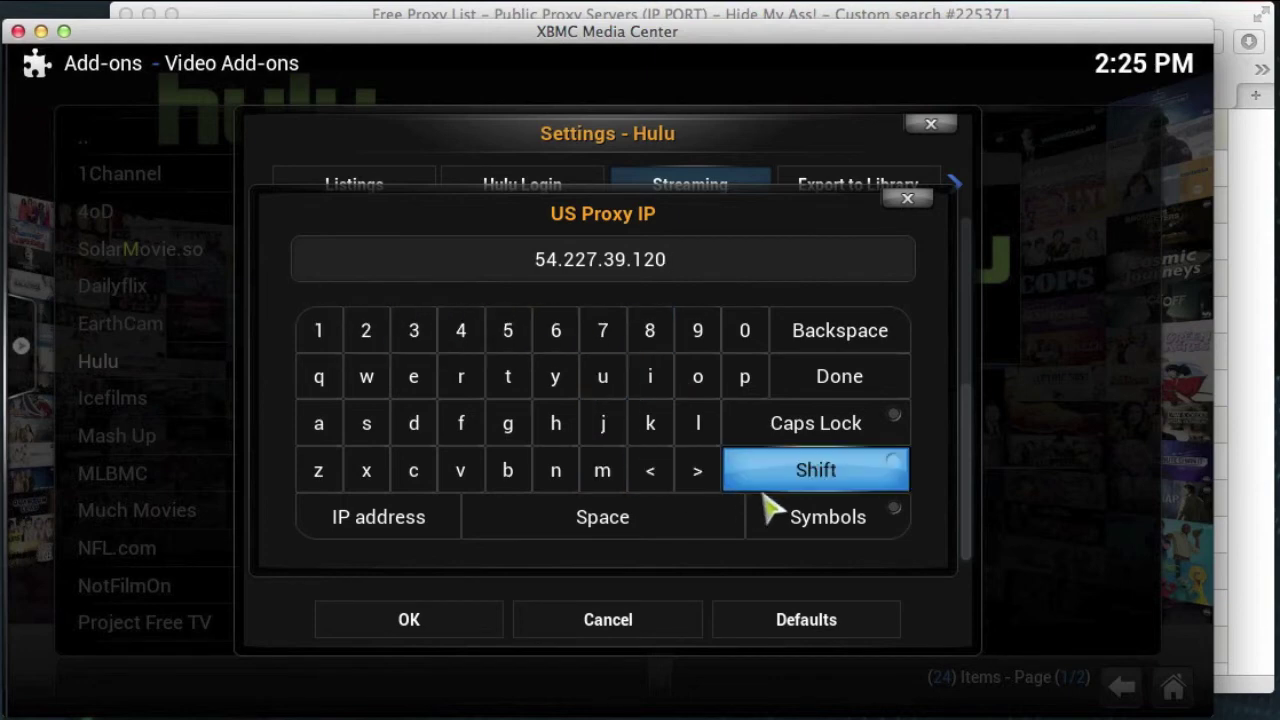
{"action": "left_click", "coordinate": [855, 525]}
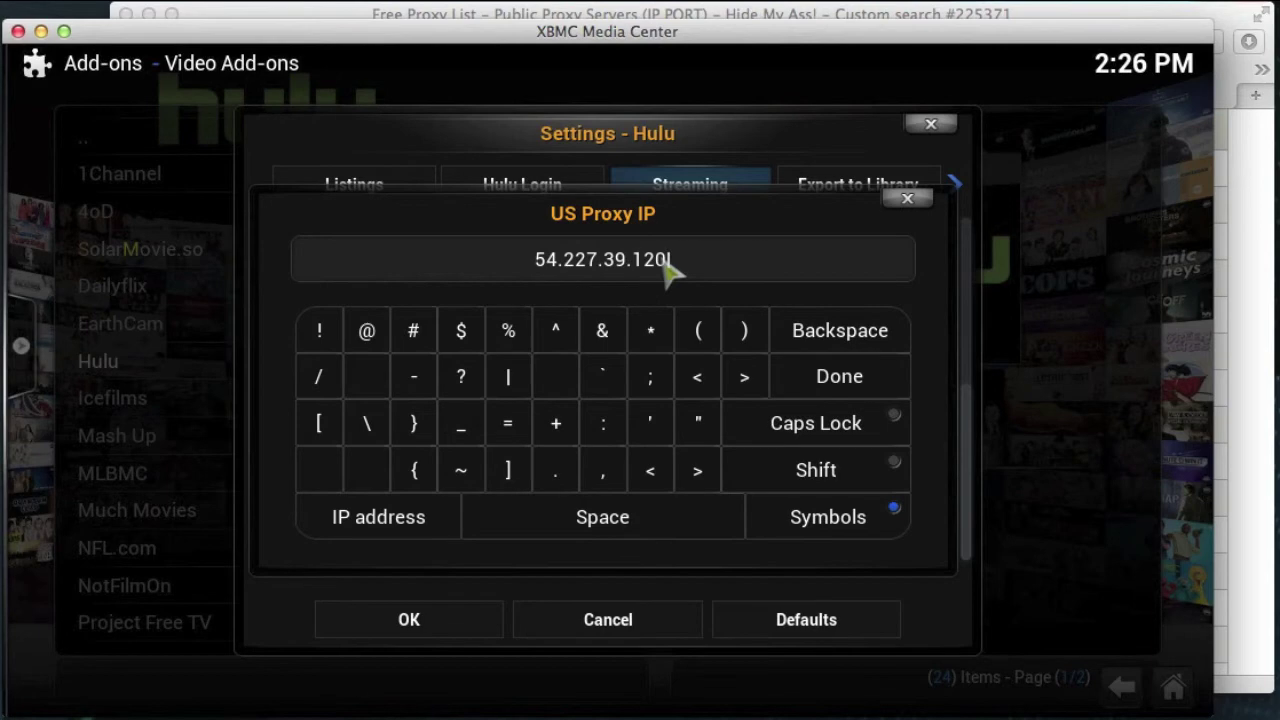
{"action": "left_click", "coordinate": [848, 388]}
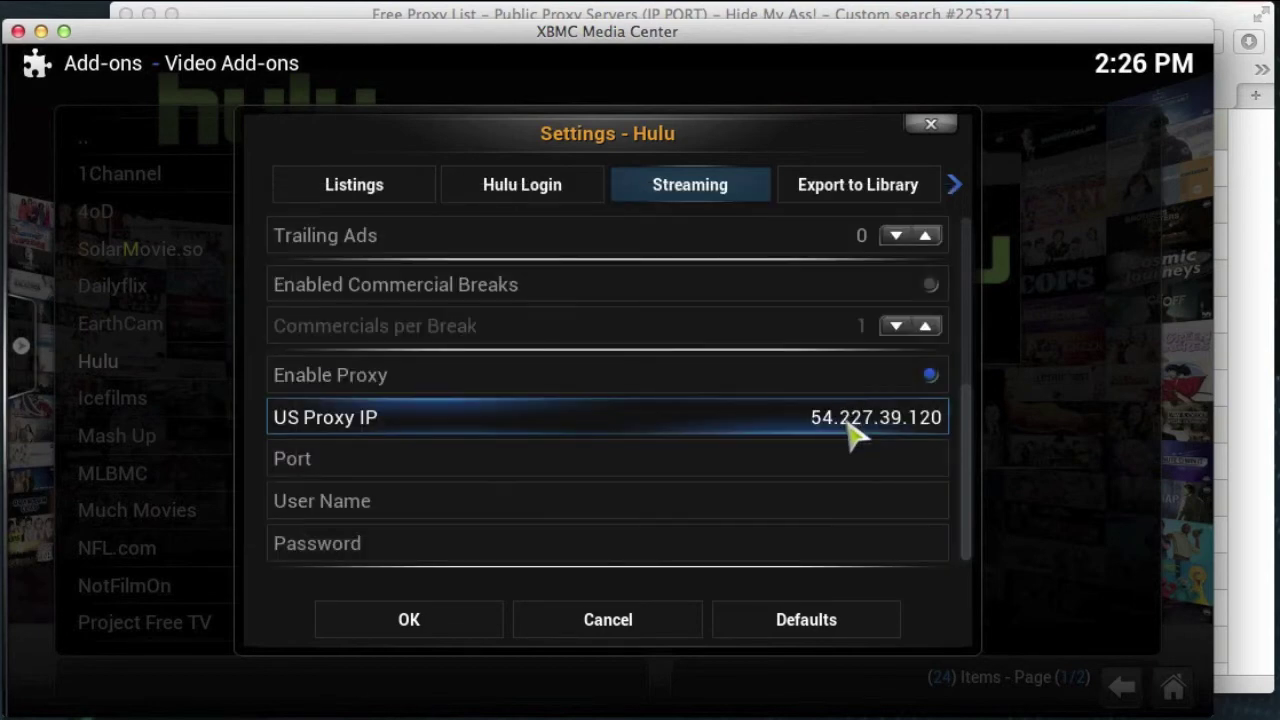
- Set the Hulu proxy port to 80
{"action": "left_click", "coordinate": [848, 463]}
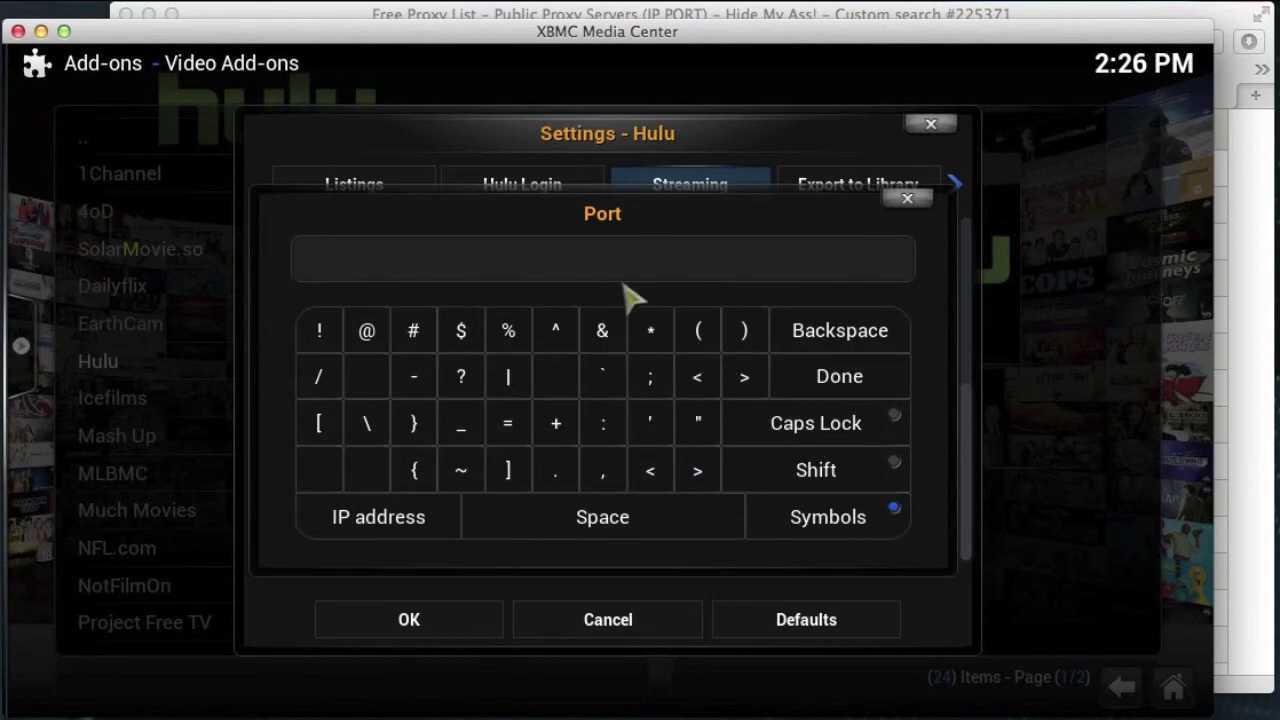
{"action": "left_click", "coordinate": [806, 528]}
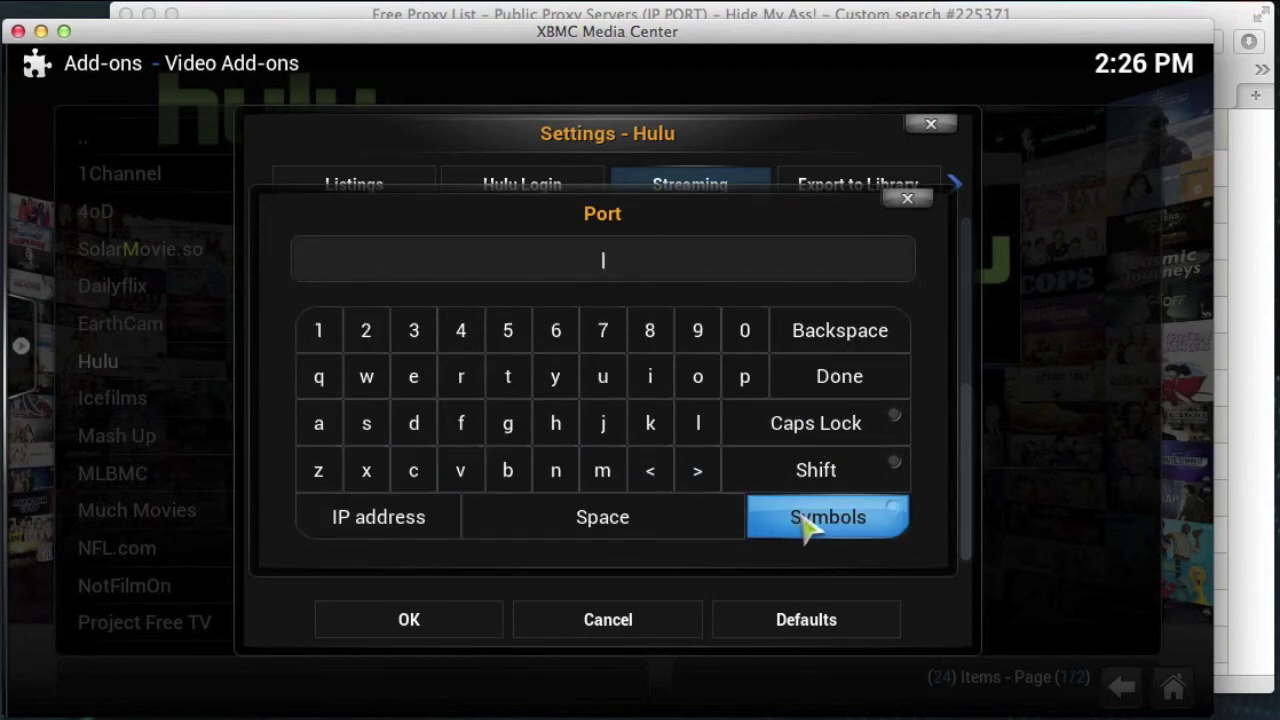
{"action": "left_click", "coordinate": [651, 337]}
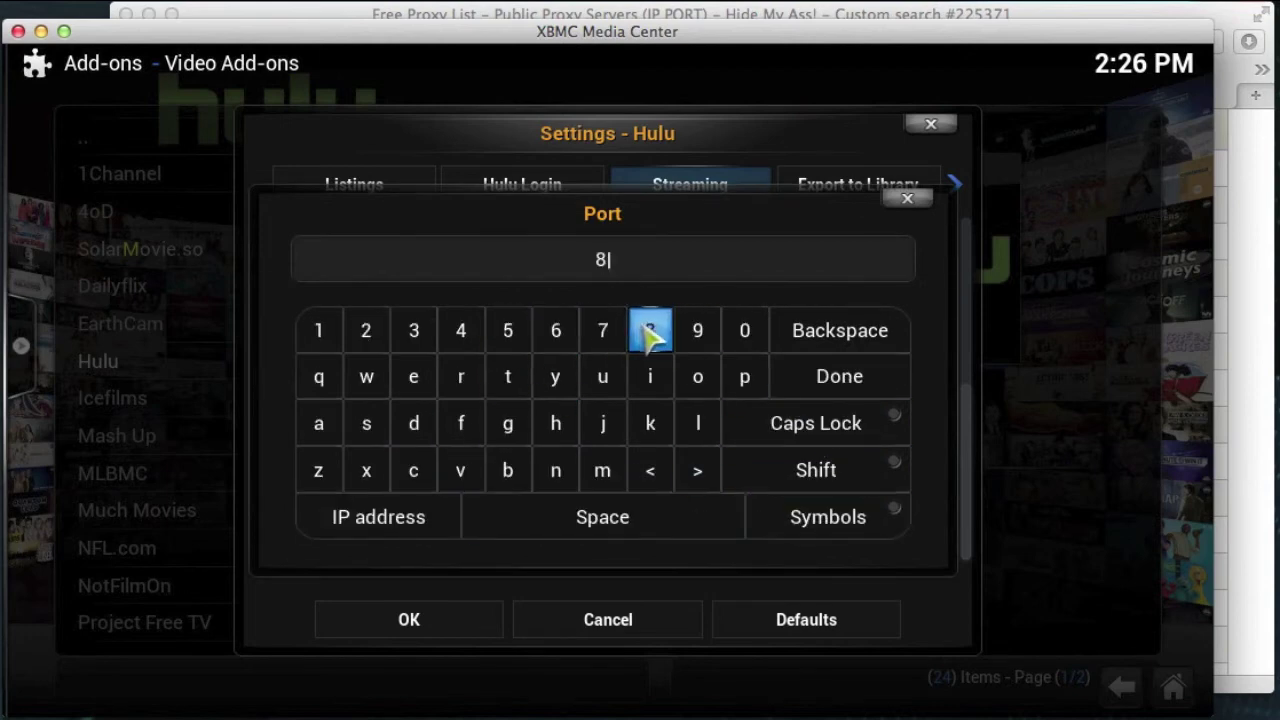
{"action": "left_click", "coordinate": [744, 334]}
{"action": "left_click", "coordinate": [860, 376]}
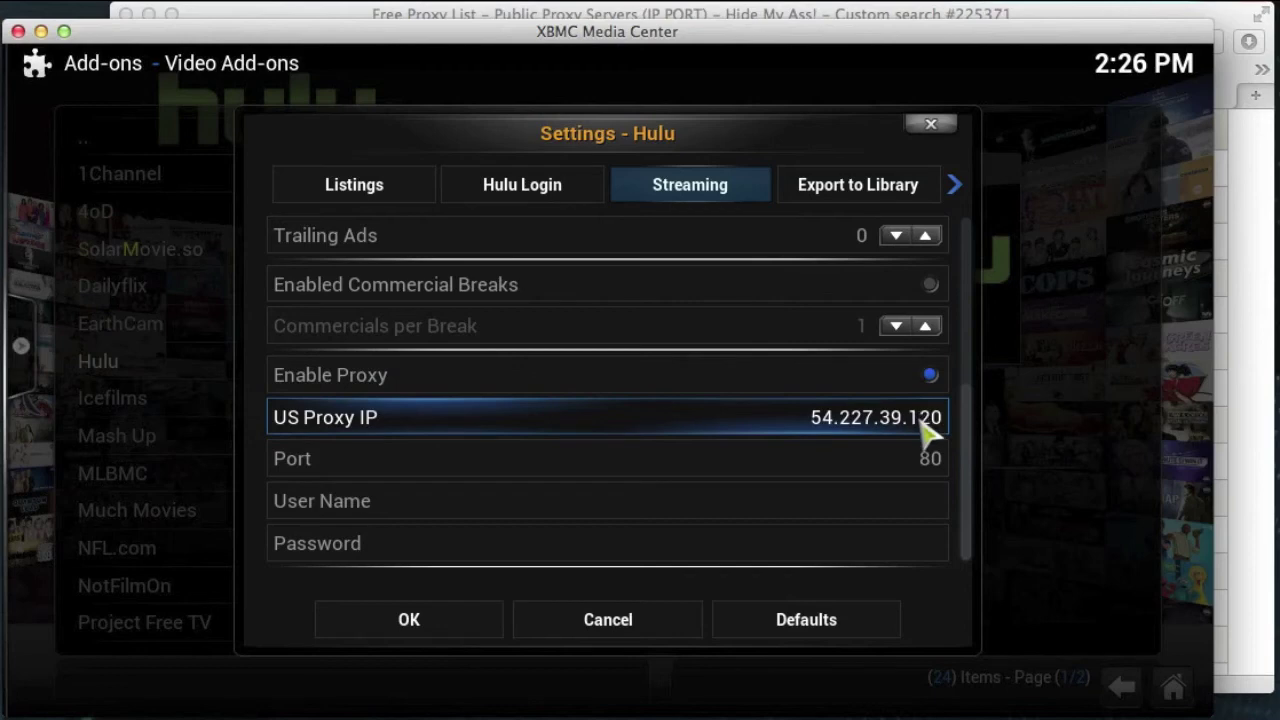
- Check Default CDN is akamai, save the Hulu settings, and close the add-on information
{"action": "left_click_drag", "start_coordinate": [967, 458], "coordinate": [967, 338]}
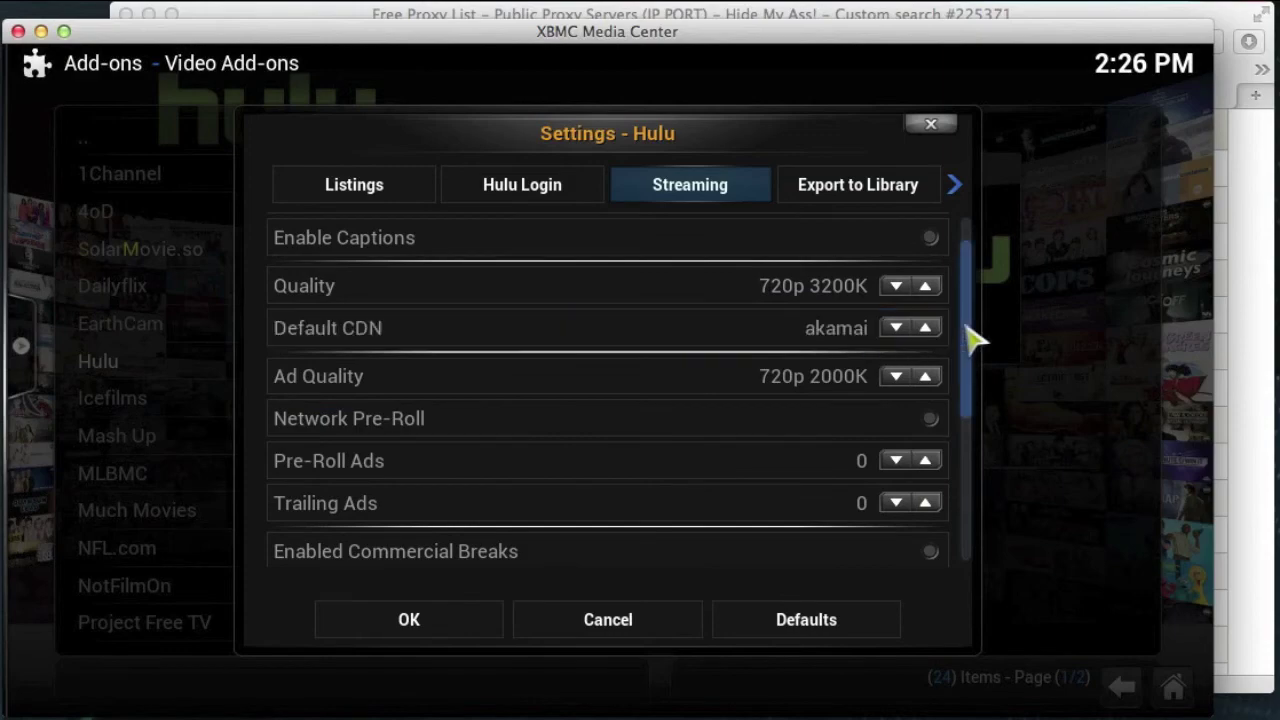
{"action": "scroll", "coordinate": [975, 327], "scroll_direction": "up", "scroll_amount": 1}
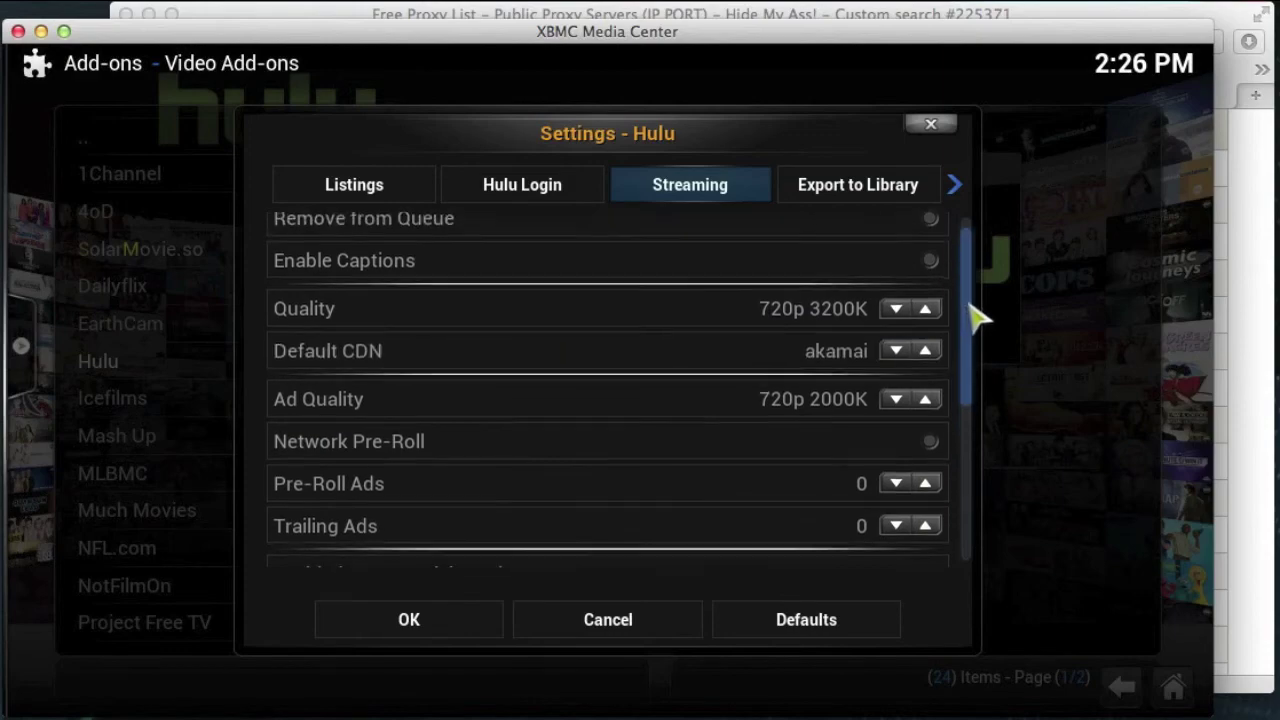
{"action": "left_click", "coordinate": [418, 622]}
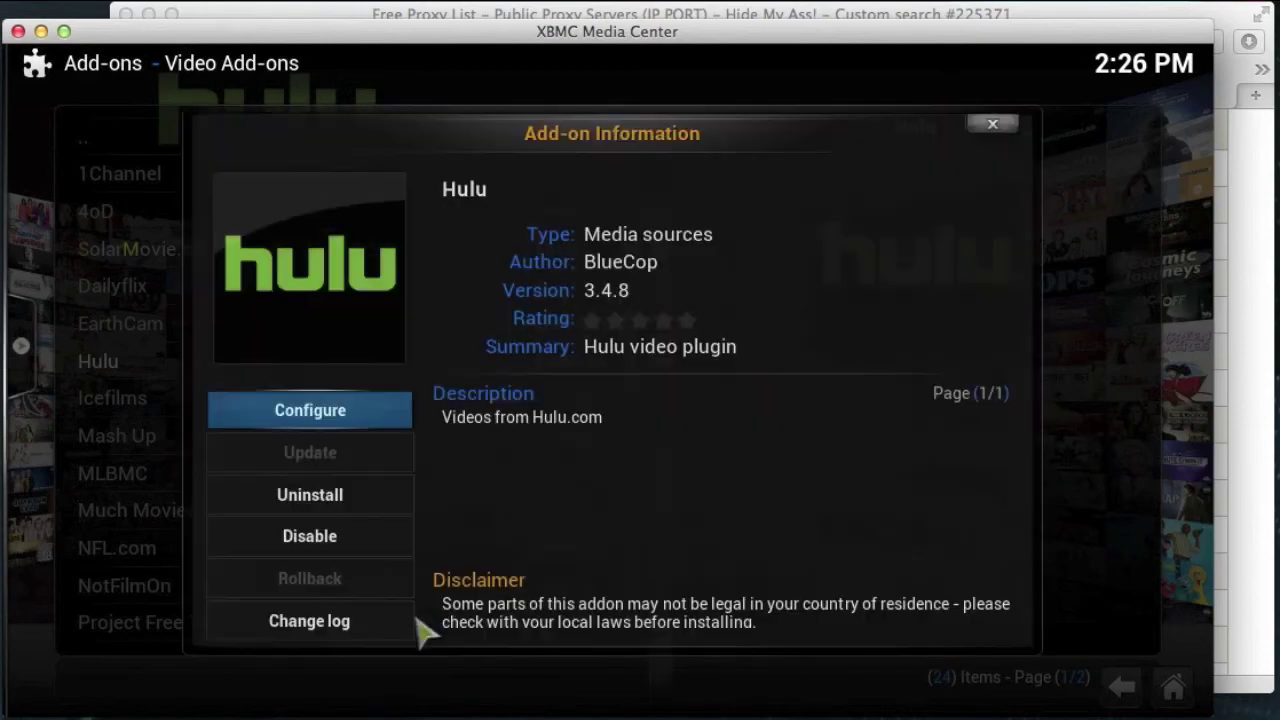
{"action": "left_click", "coordinate": [996, 125]}
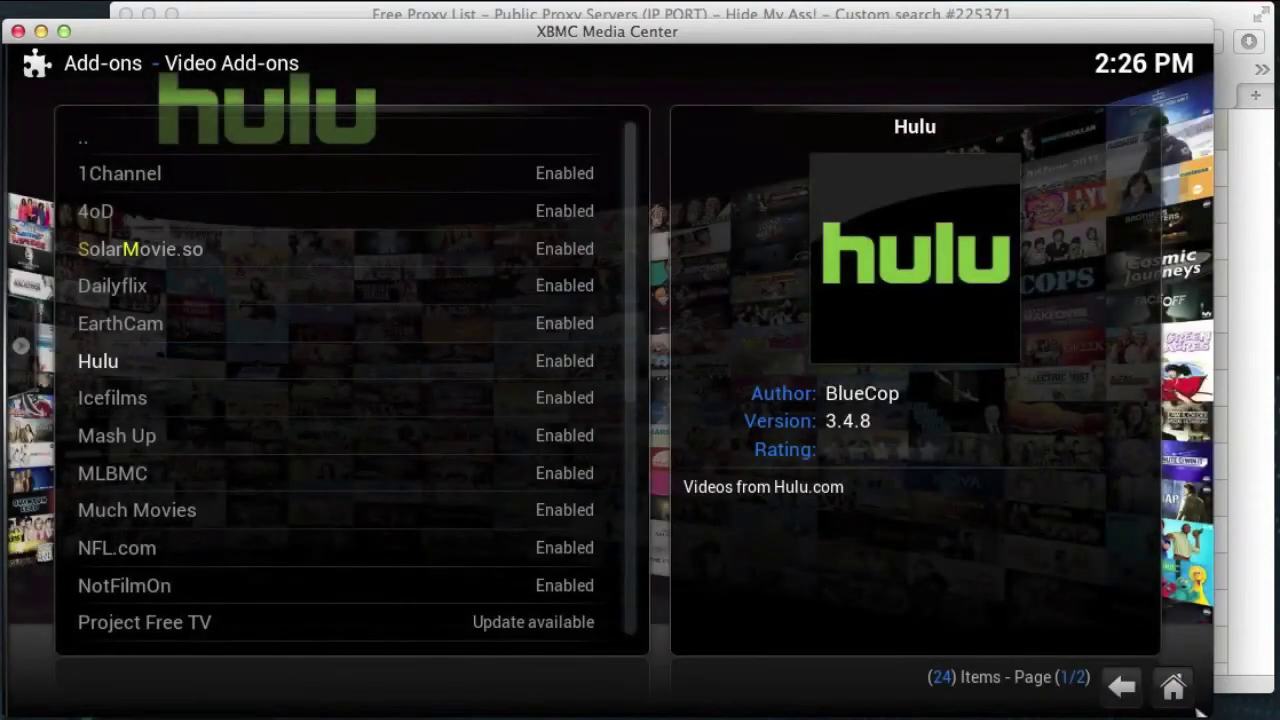
- From Home, browse Videos > Hulu > Popular Shows > New Girl and play 3x4 The Captain (HD)
{"action": "left_click", "coordinate": [1172, 686]}
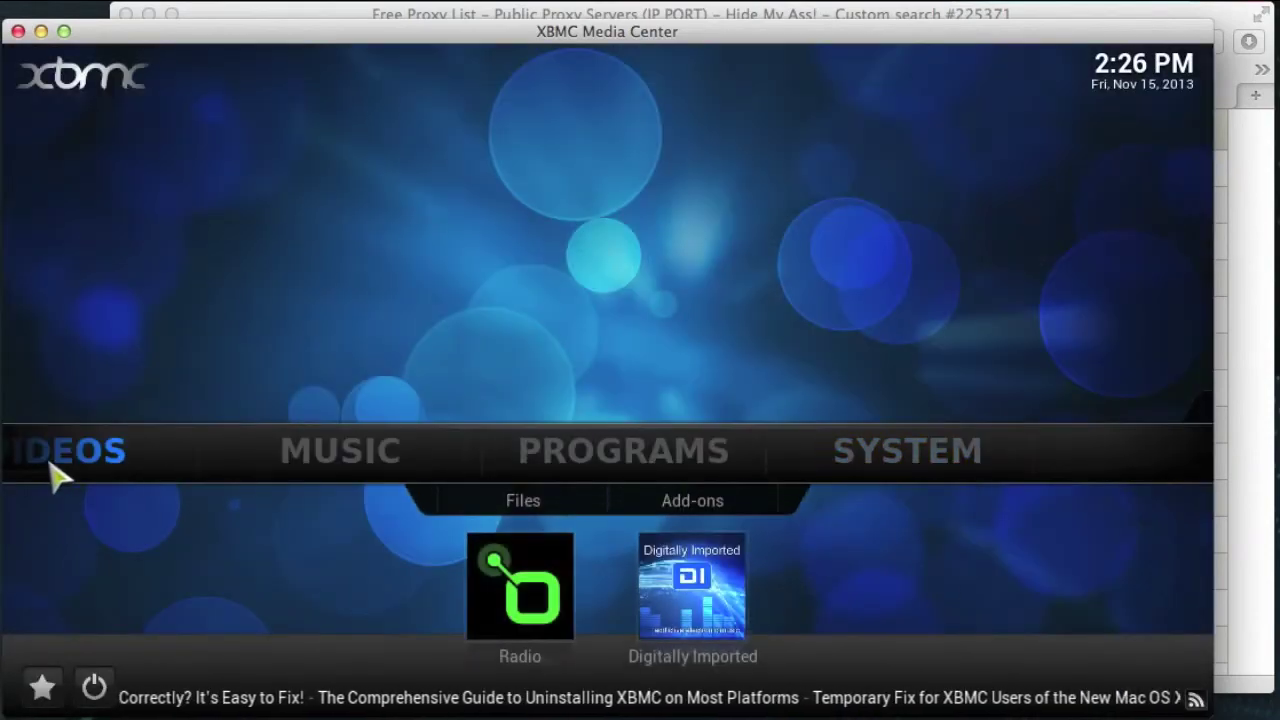
{"action": "left_click", "coordinate": [620, 443]}
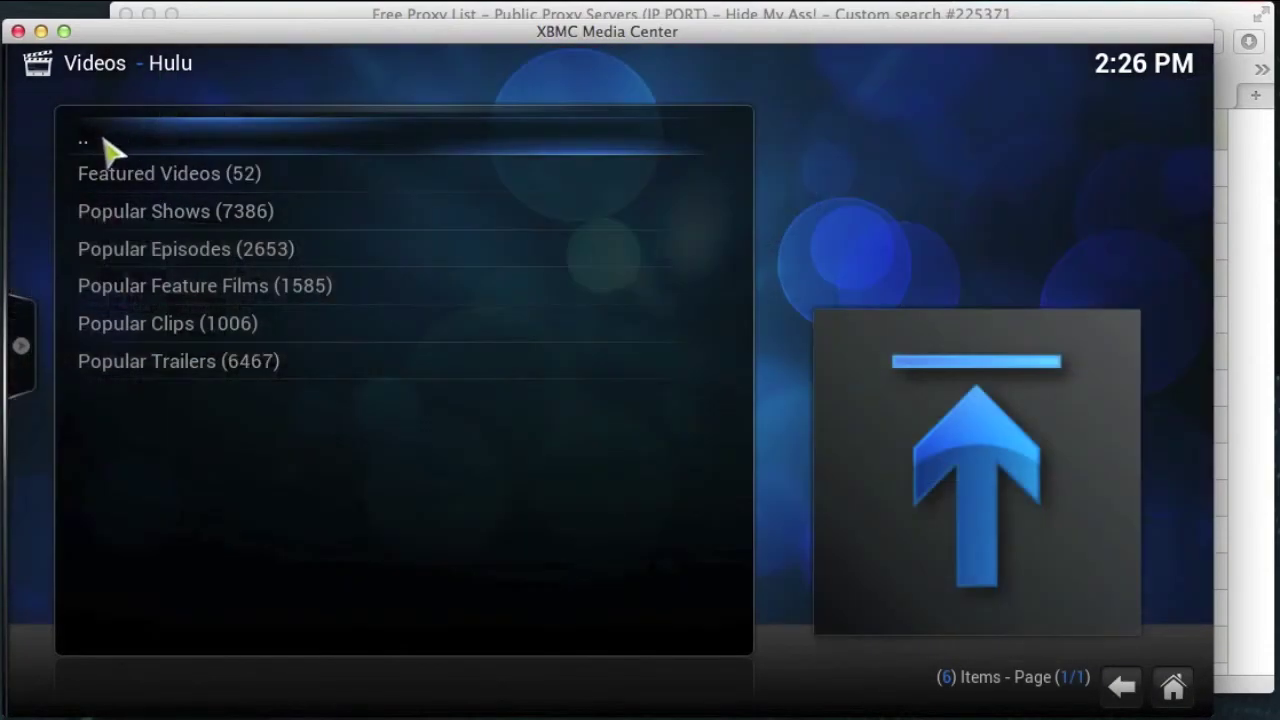
{"action": "left_click", "coordinate": [108, 148]}
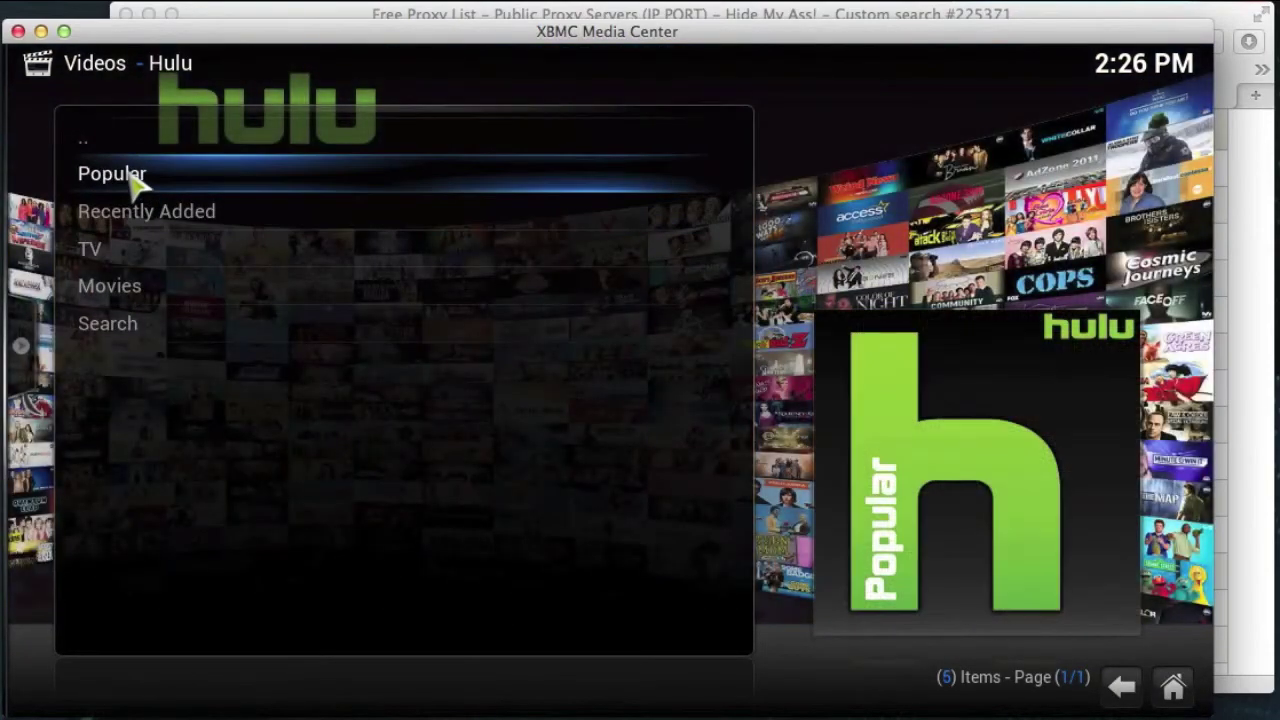
{"action": "left_click", "coordinate": [135, 180]}
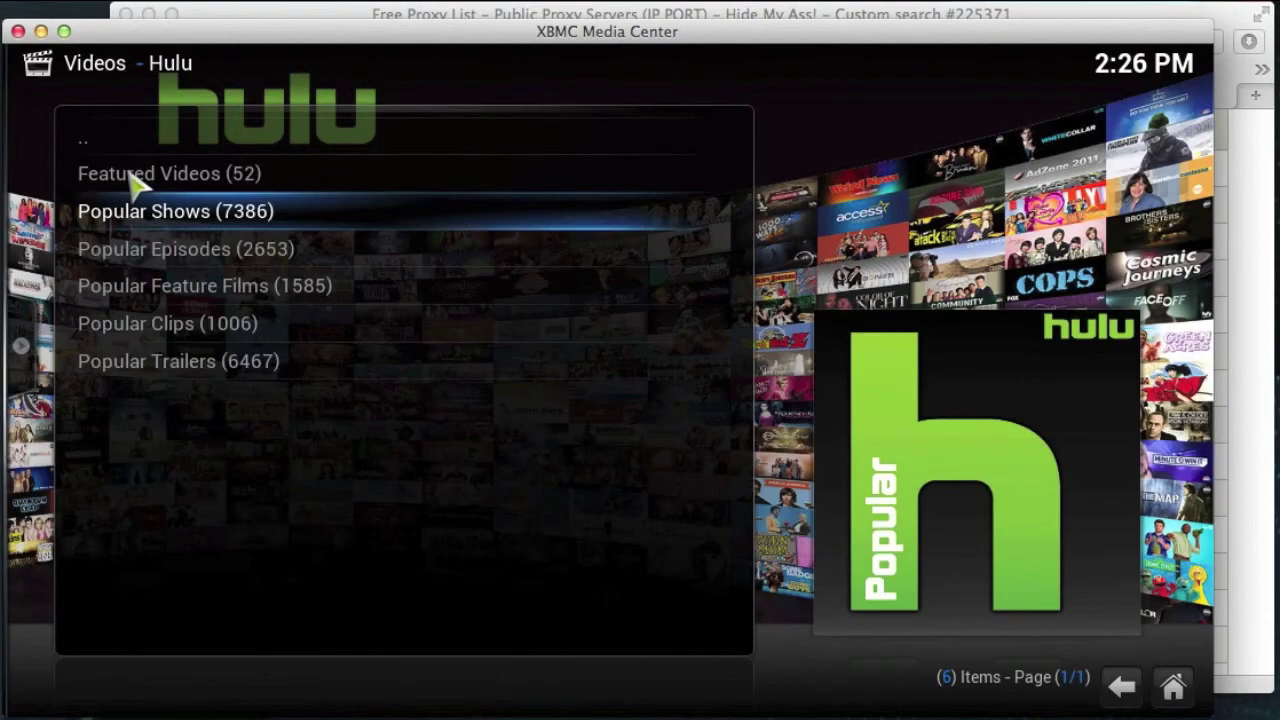
{"action": "left_click", "coordinate": [178, 218]}
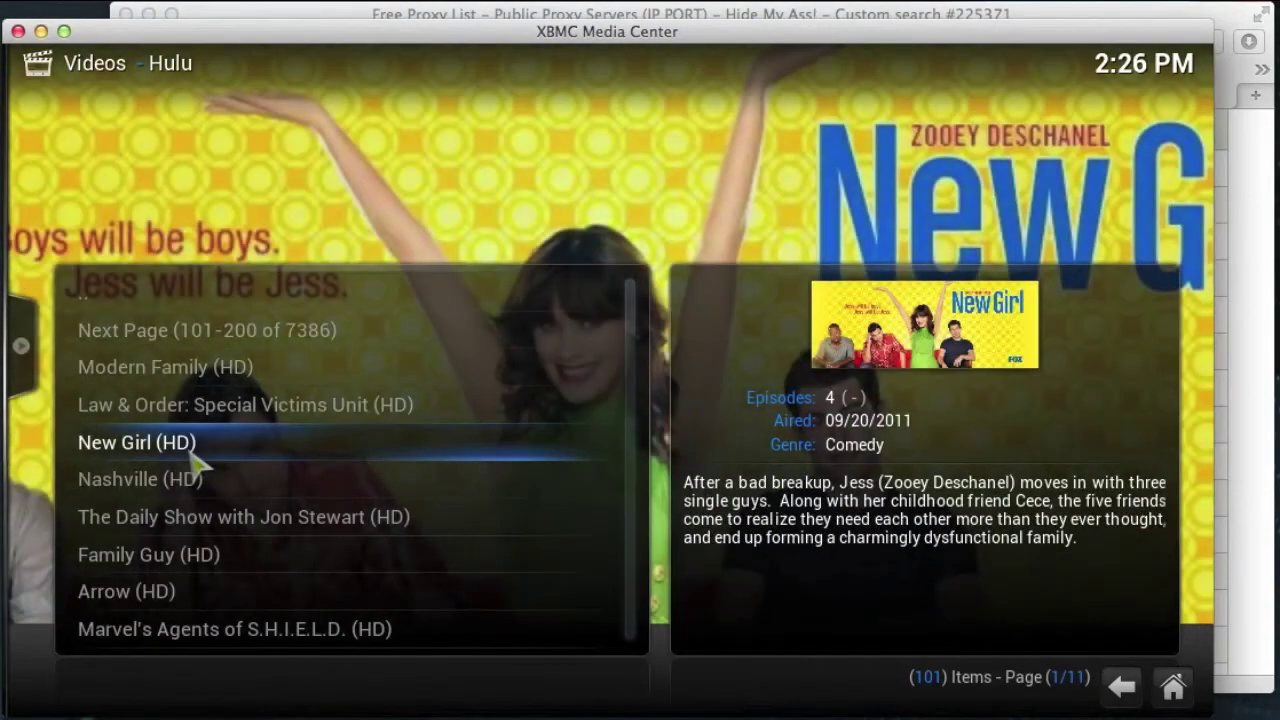
{"action": "left_click", "coordinate": [193, 450]}
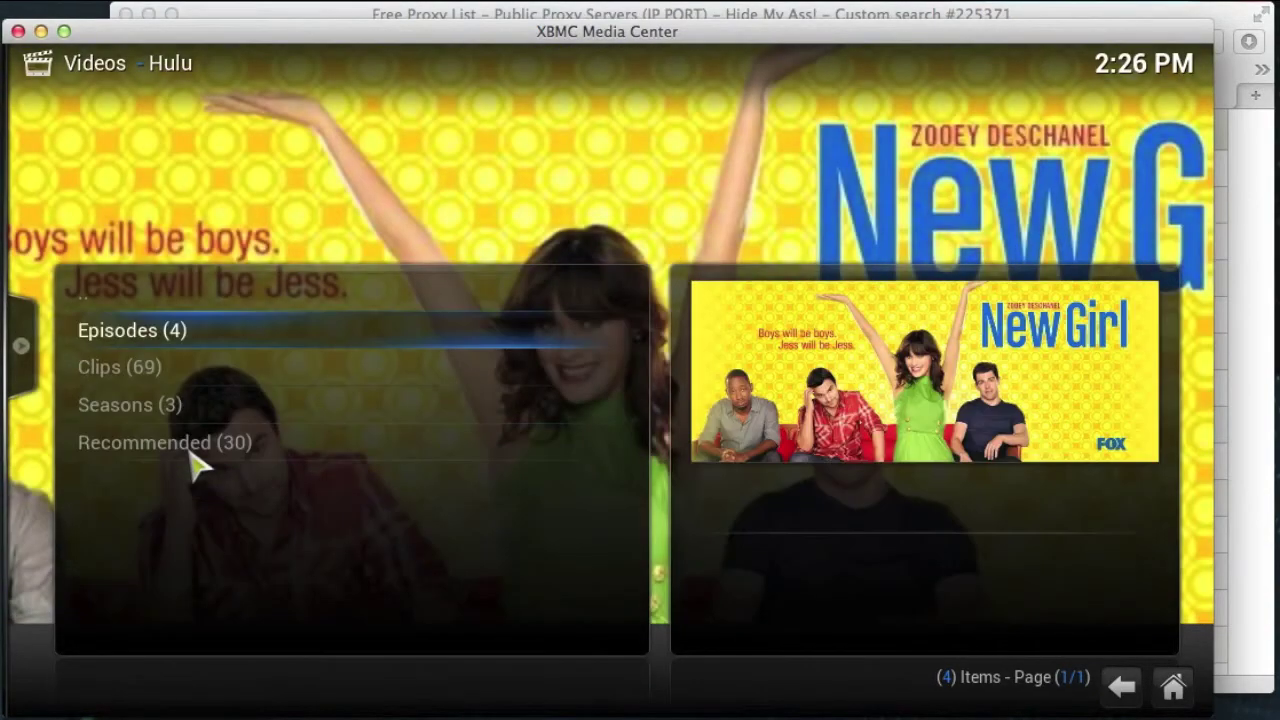
{"action": "left_click", "coordinate": [177, 338]}
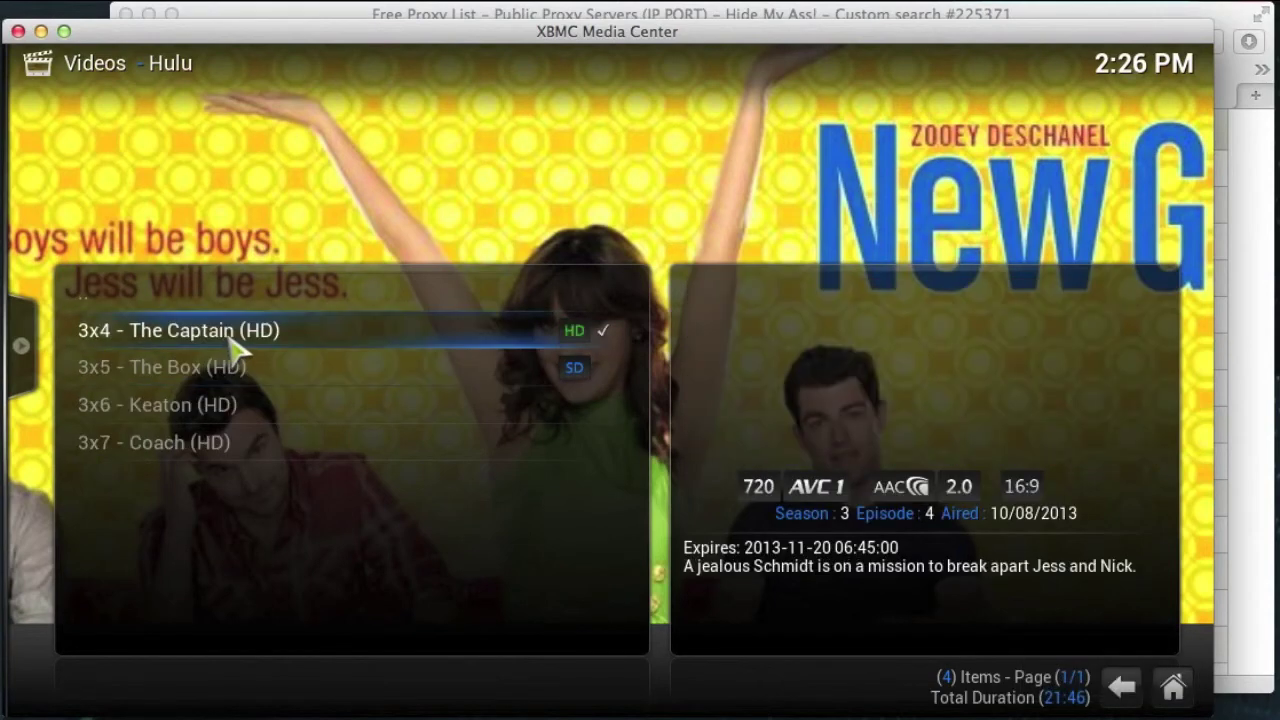
{"action": "left_click", "coordinate": [266, 348]}
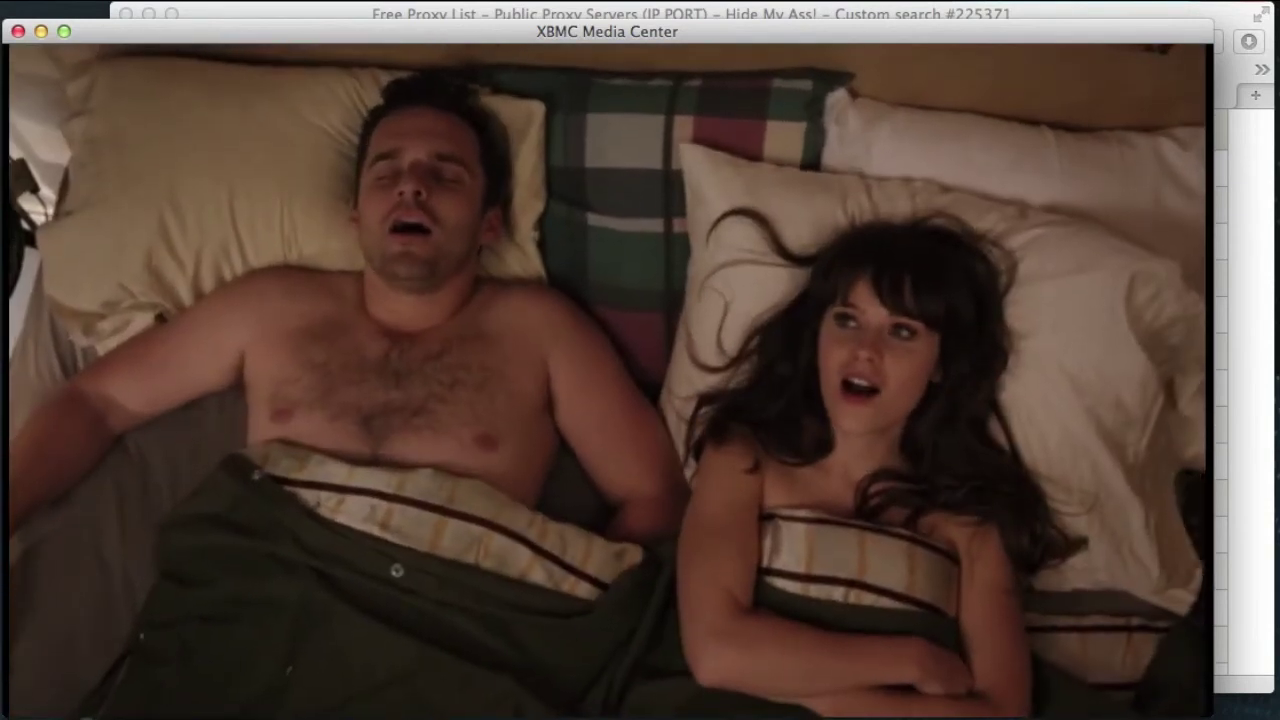
- Stop the New Girl playback and bring the Hide My Ass proxy list window back in front
{"action": "mouse_move", "coordinate": [343, 277]}
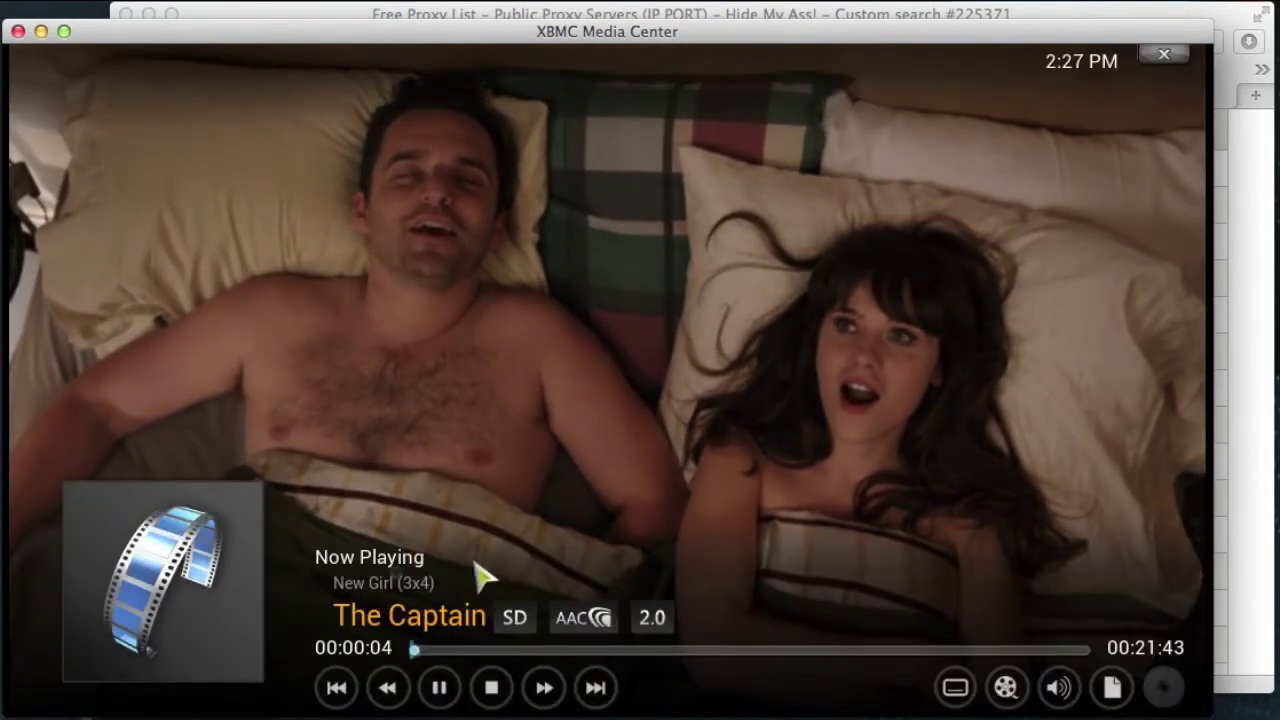
{"action": "left_click", "coordinate": [440, 687]}
{"action": "left_click", "coordinate": [490, 687]}
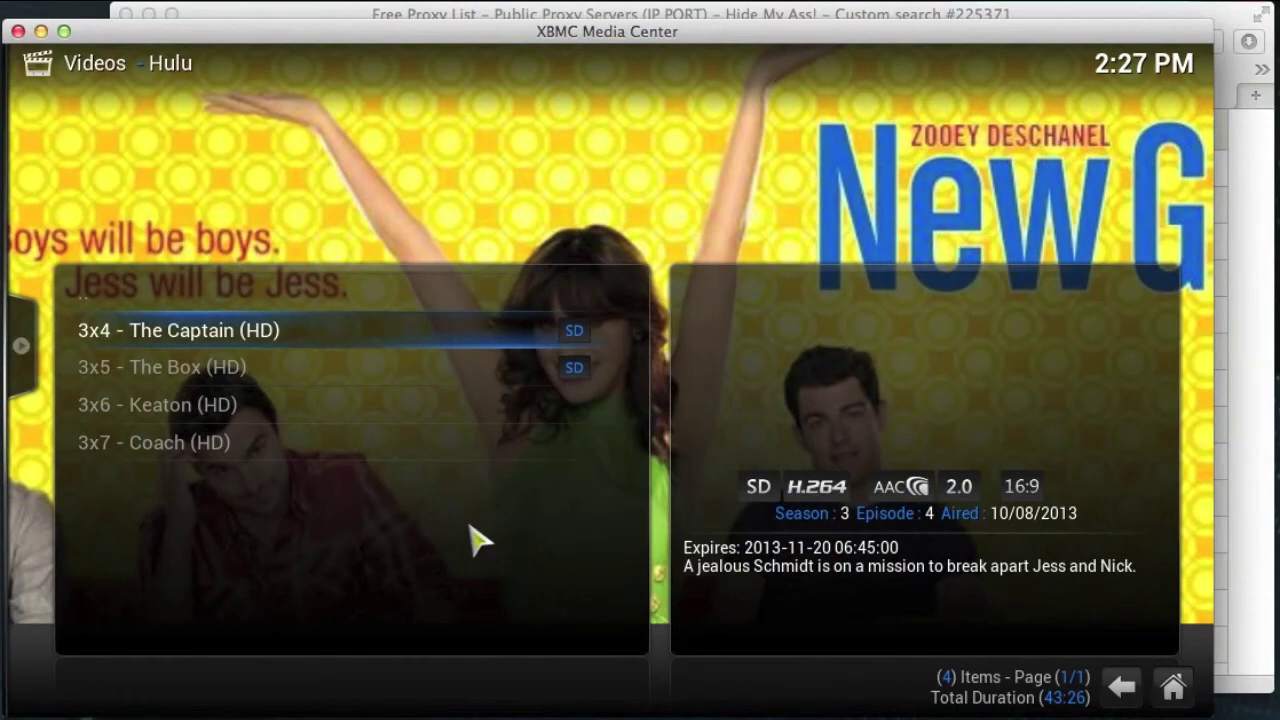
{"action": "left_click", "coordinate": [1039, 5]}
- Check the 54.227.39.120 port 80 proxy row, then return to XBMC's New Girl list showing 3x6 Keaton (HD)
{"action": "scroll", "coordinate": [470, 358], "scroll_direction": "down", "scroll_amount": 3}
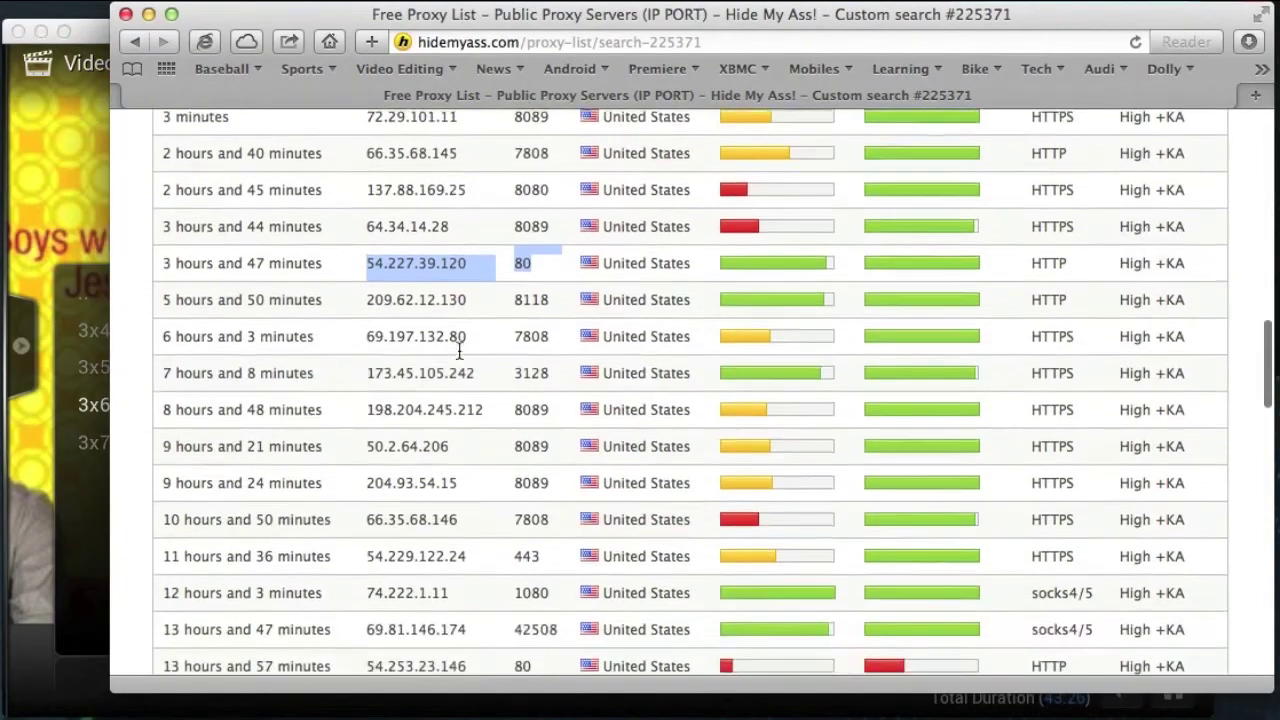
{"action": "scroll", "coordinate": [465, 358], "scroll_direction": "up", "scroll_amount": 4}
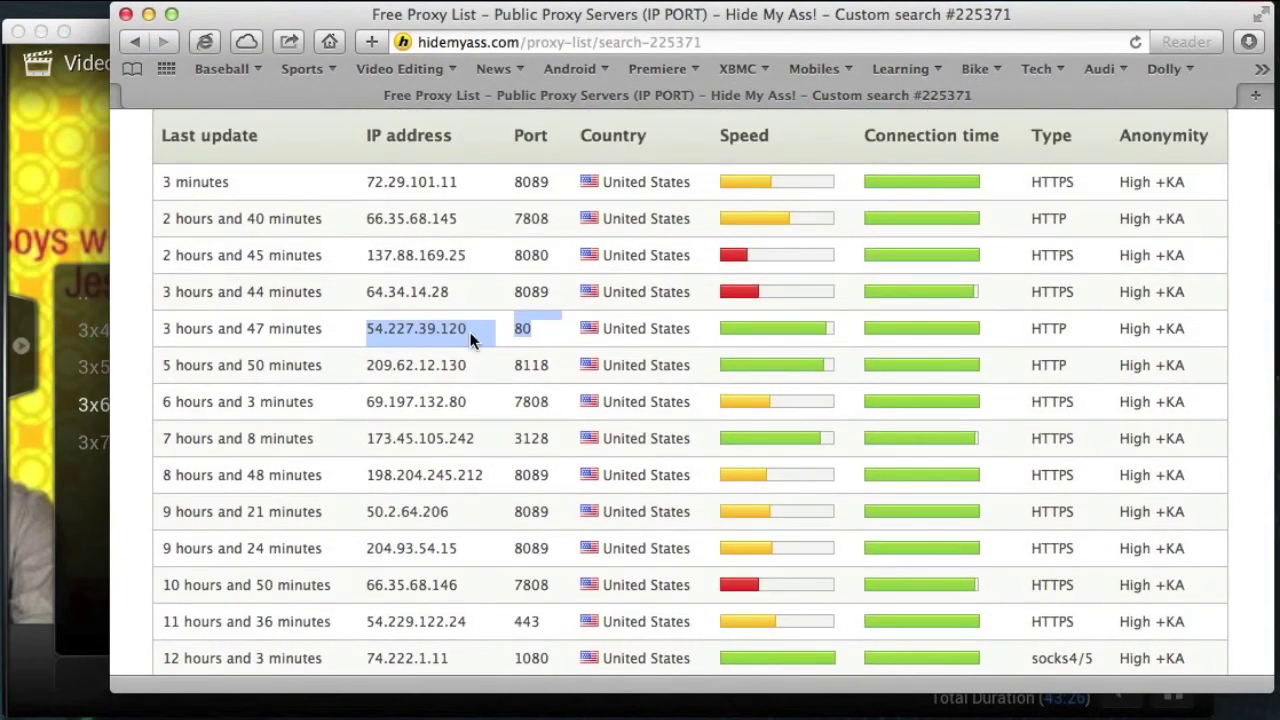
{"action": "scroll", "coordinate": [470, 335], "scroll_direction": "down", "scroll_amount": 10}
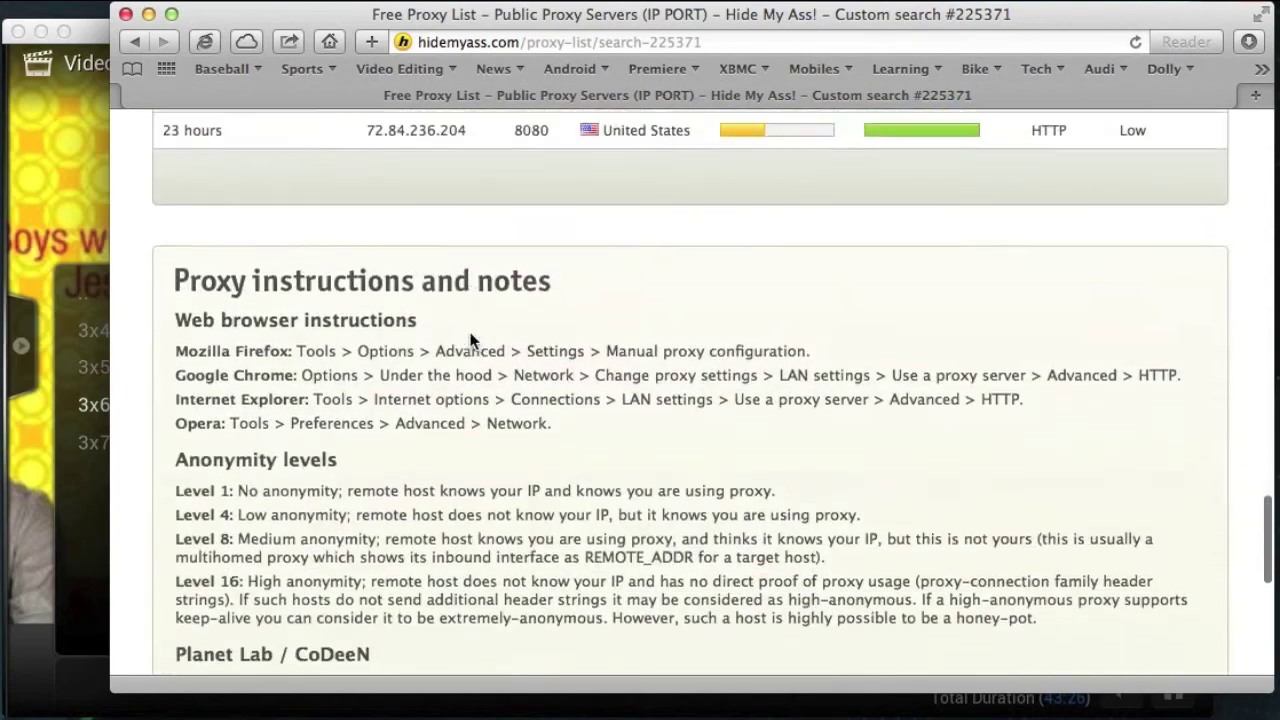
{"action": "scroll", "coordinate": [470, 338], "scroll_direction": "up", "scroll_amount": 15}
{"action": "scroll", "coordinate": [470, 336], "scroll_direction": "down", "scroll_amount": 6}
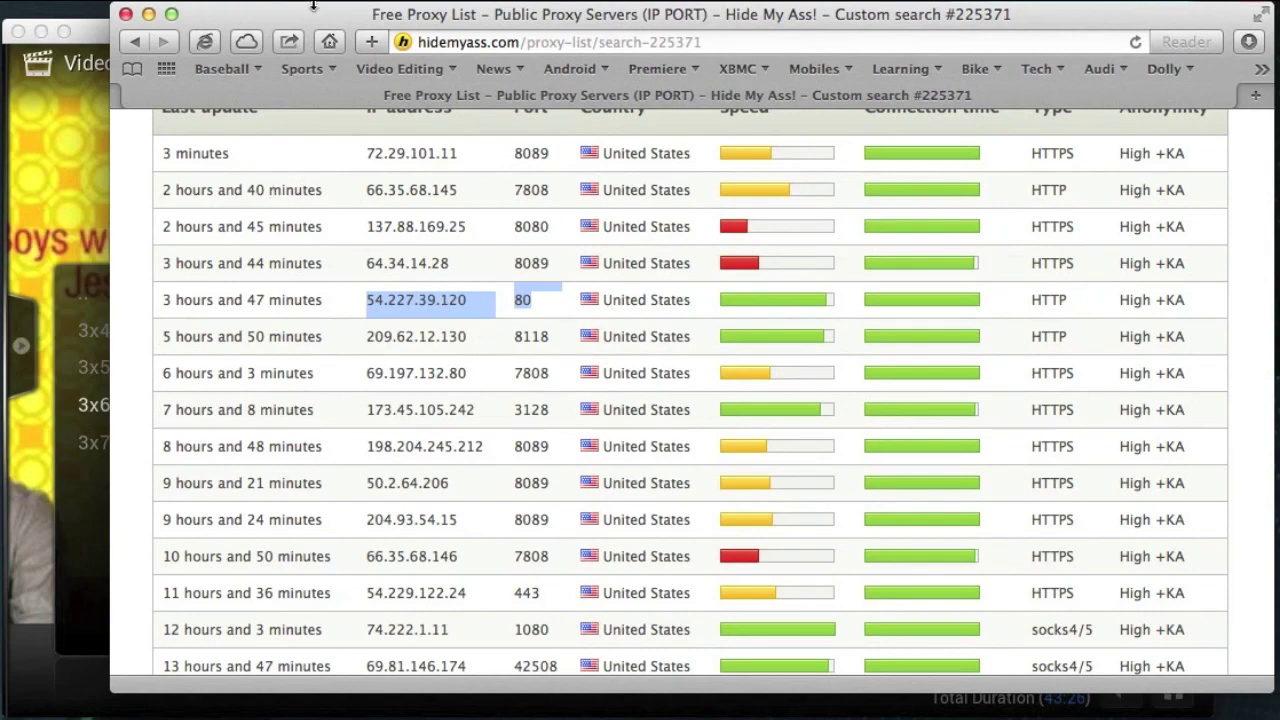
{"action": "left_click_drag", "start_coordinate": [313, 5], "coordinate": [415, 15]}
{"action": "left_click", "coordinate": [142, 34]}
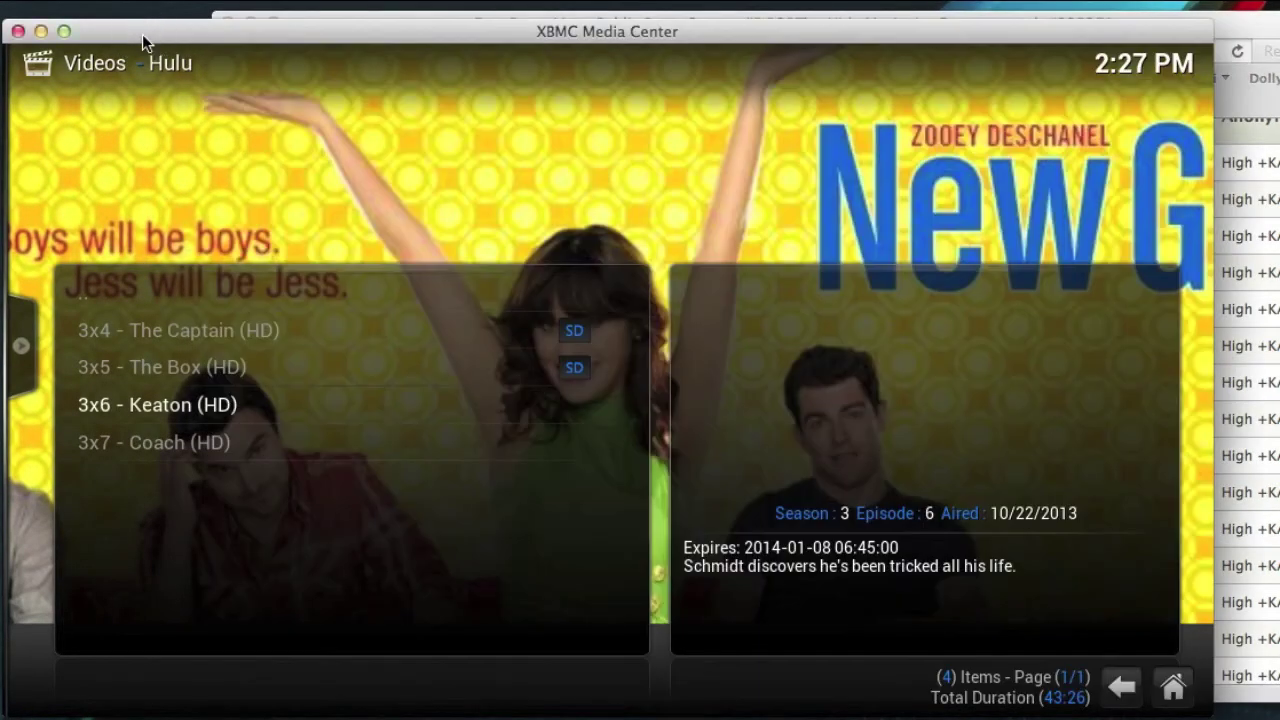